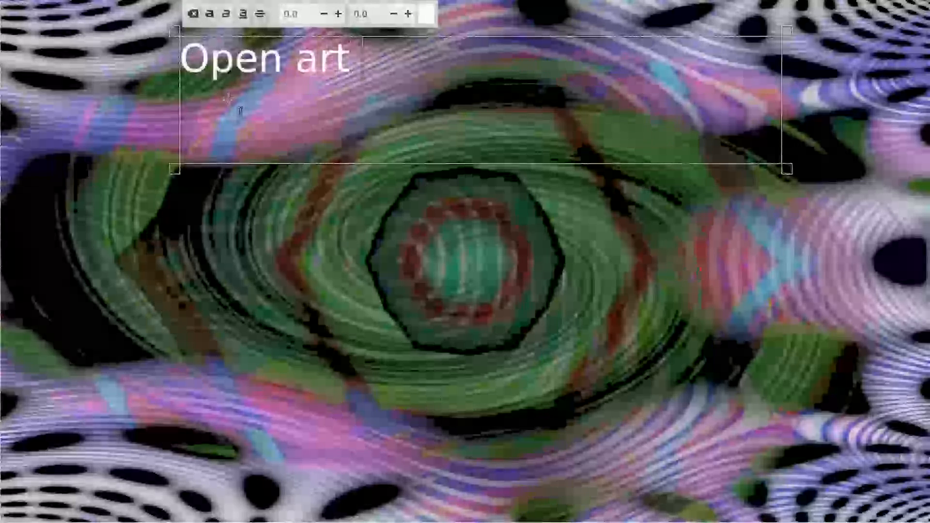
- Complete the title text near the canvas's upper edge so it reads "Open art life room"
text(li)
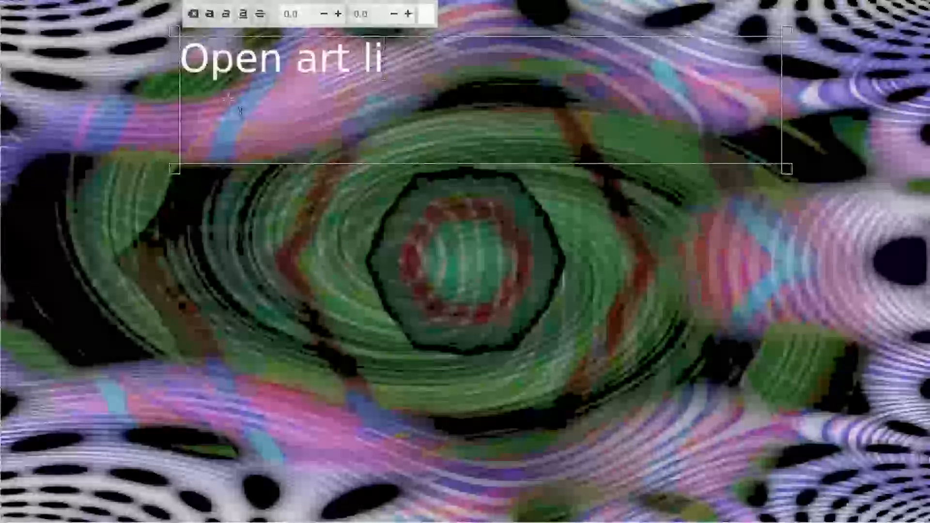
text(fe)
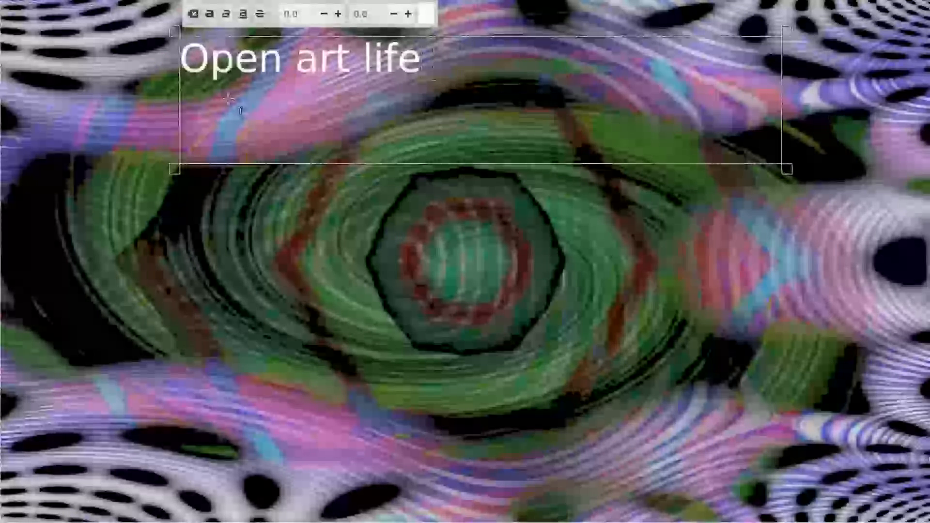
text(room)
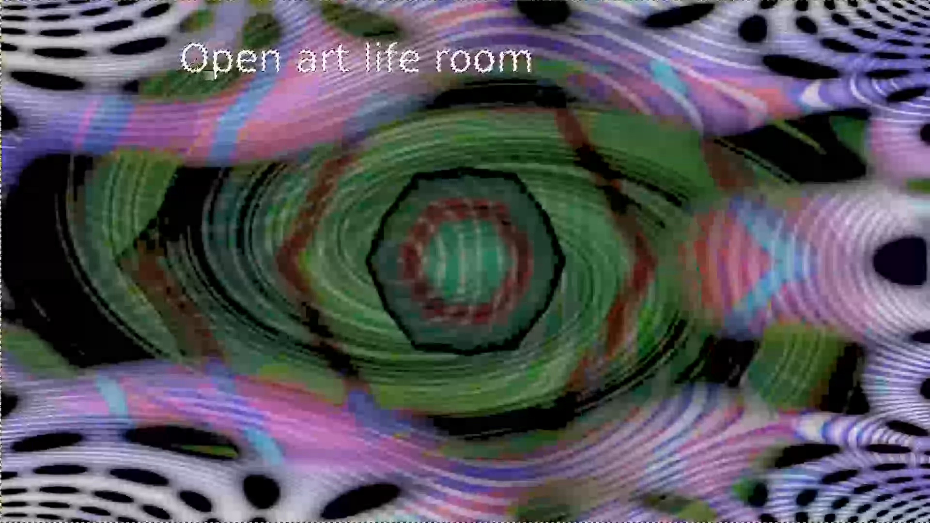
drag(209, 63, 248, 63)
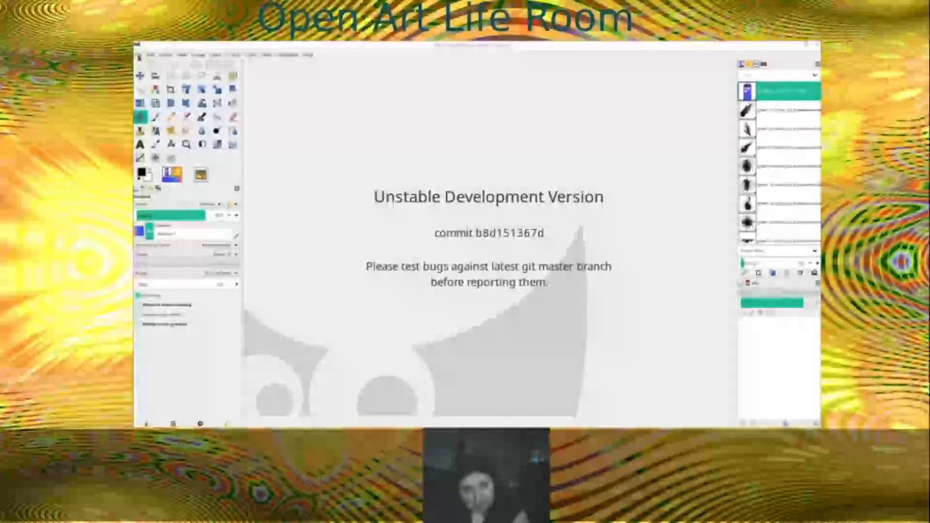
- Create a new widescreen image from one of the screen-size templates, with its fill set to transparency
click(141, 55)
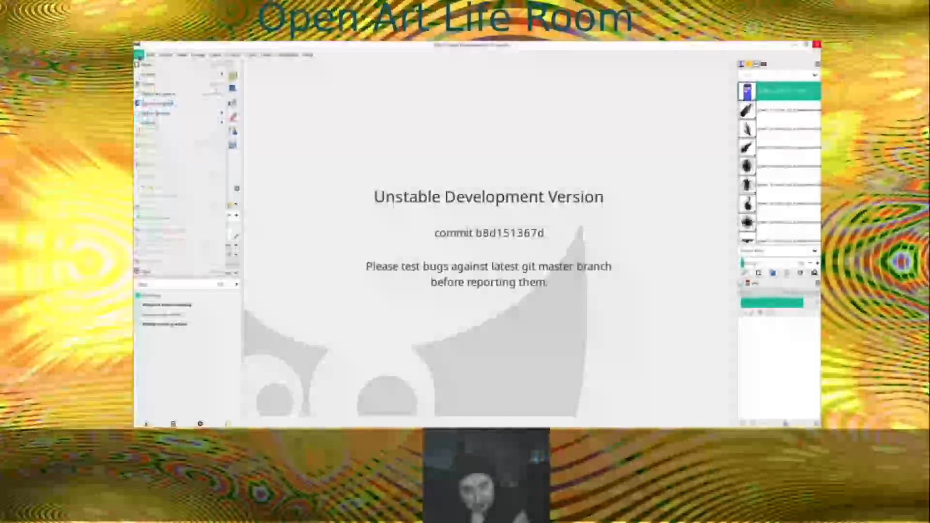
click(141, 66)
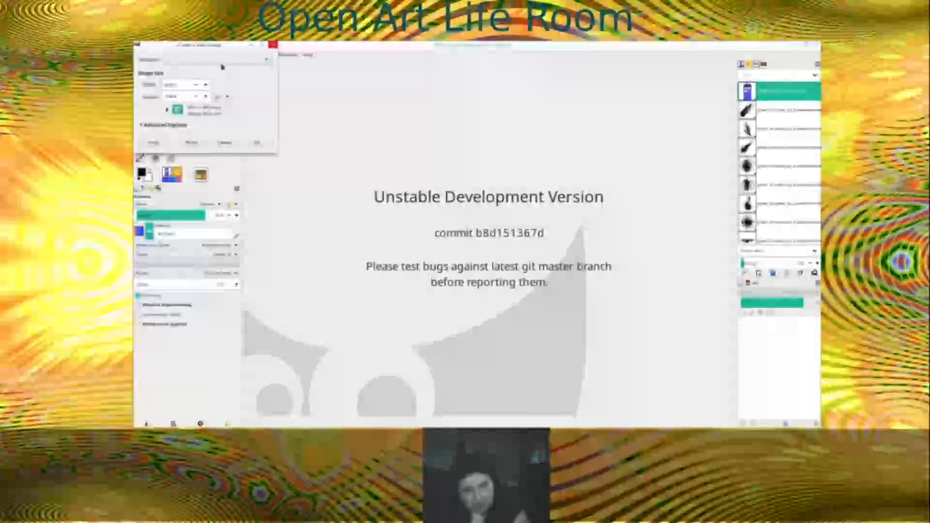
click(266, 63)
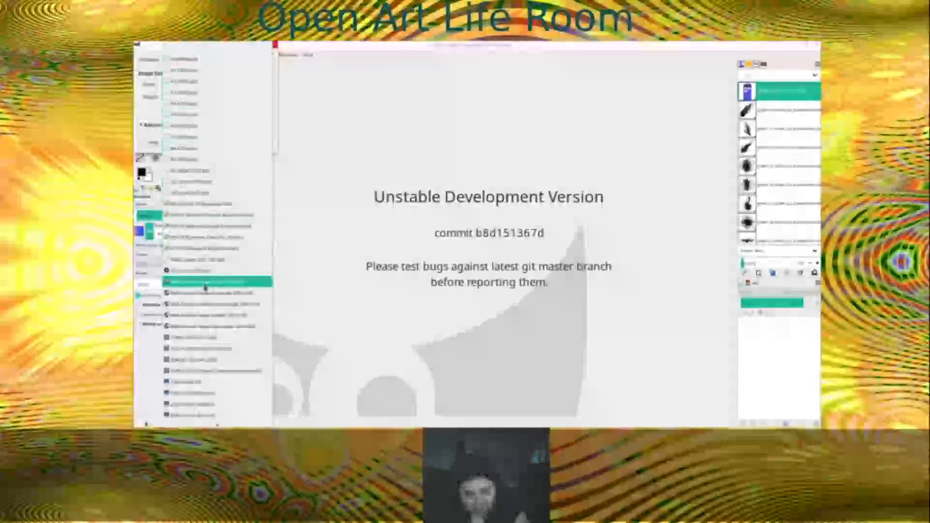
click(185, 415)
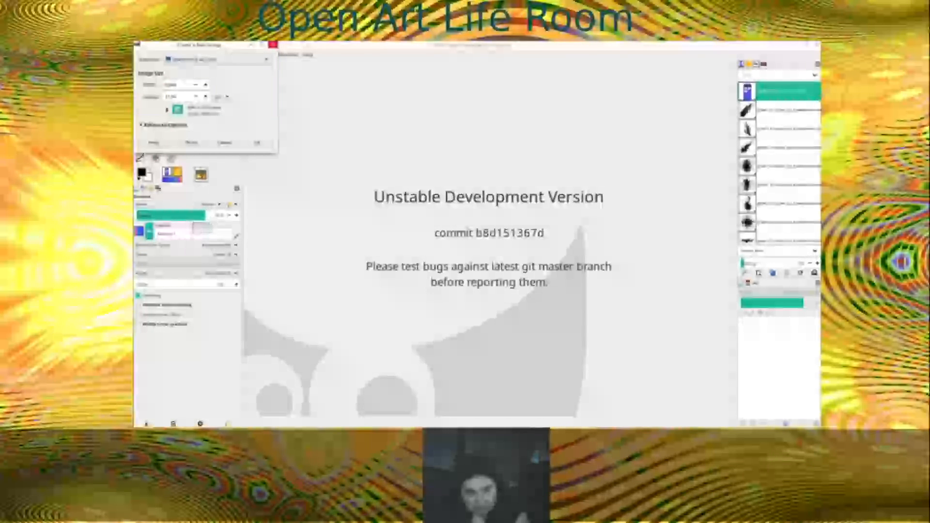
click(177, 127)
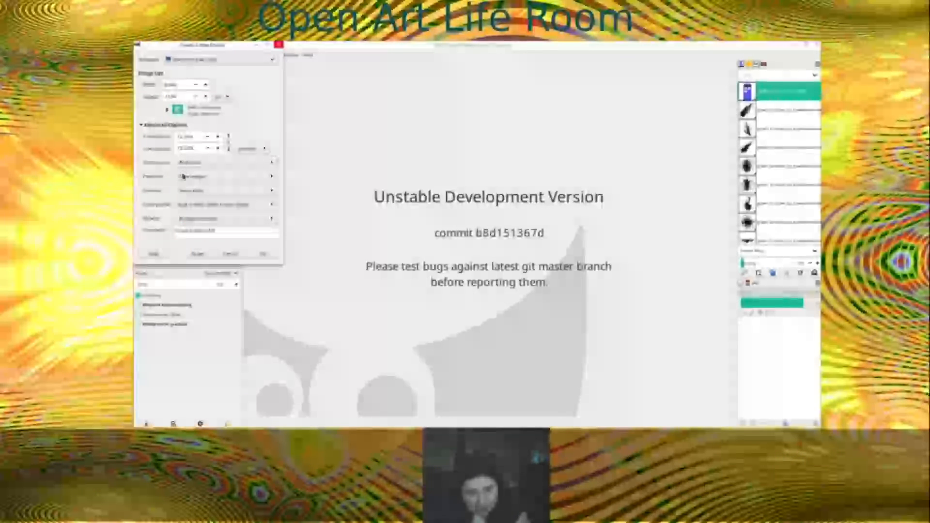
click(187, 220)
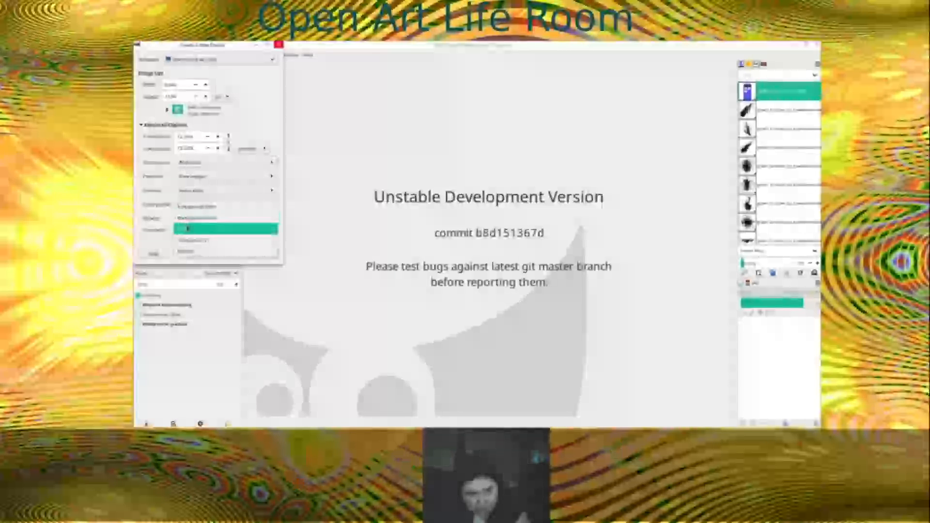
click(190, 241)
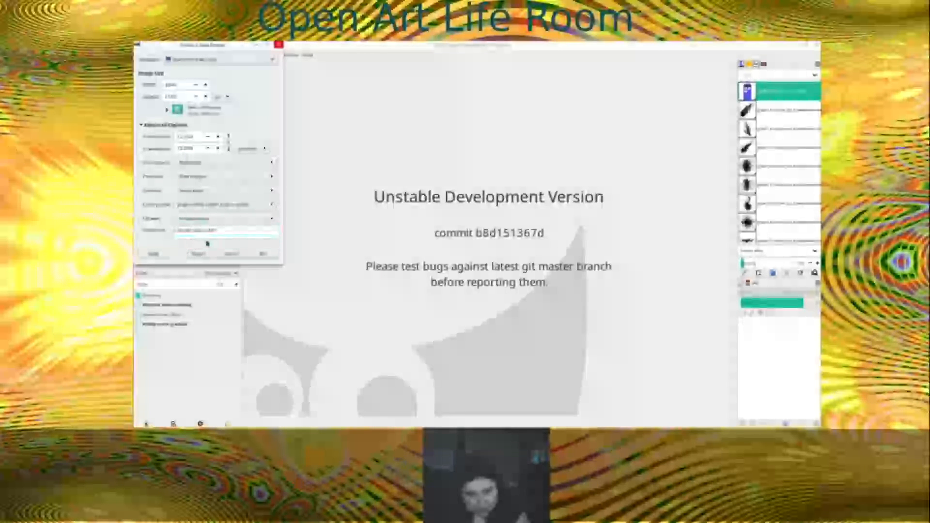
click(262, 254)
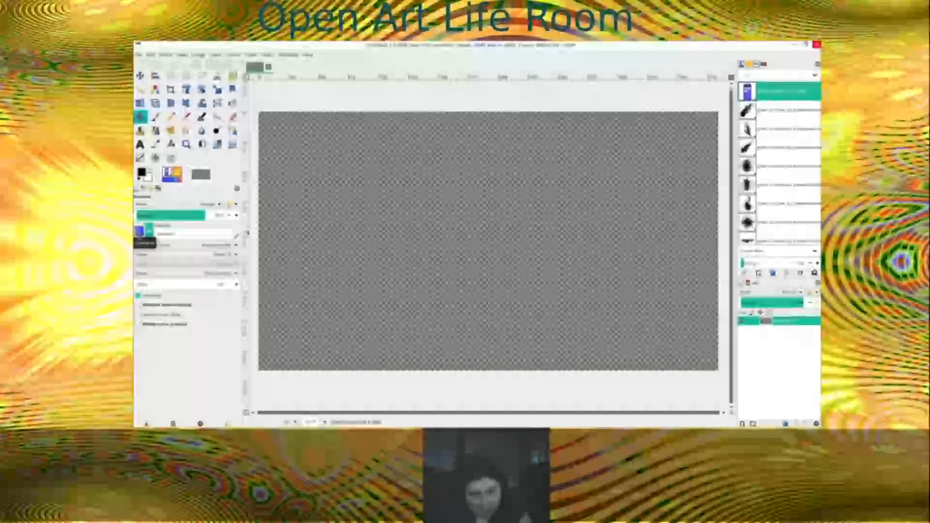
- Choose the soft green-to-yellow gradient from far down the gradient collection for the Gradient tool
click(140, 233)
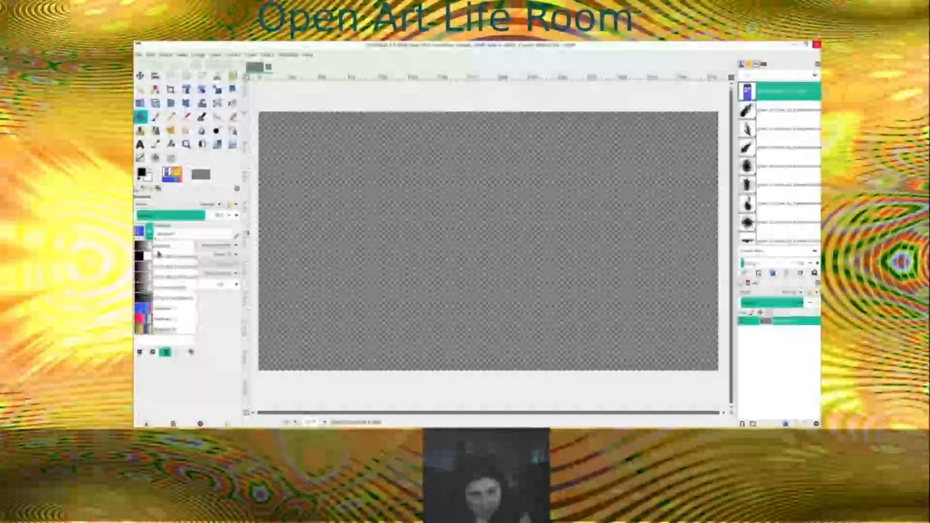
scroll(194, 264, down, 5)
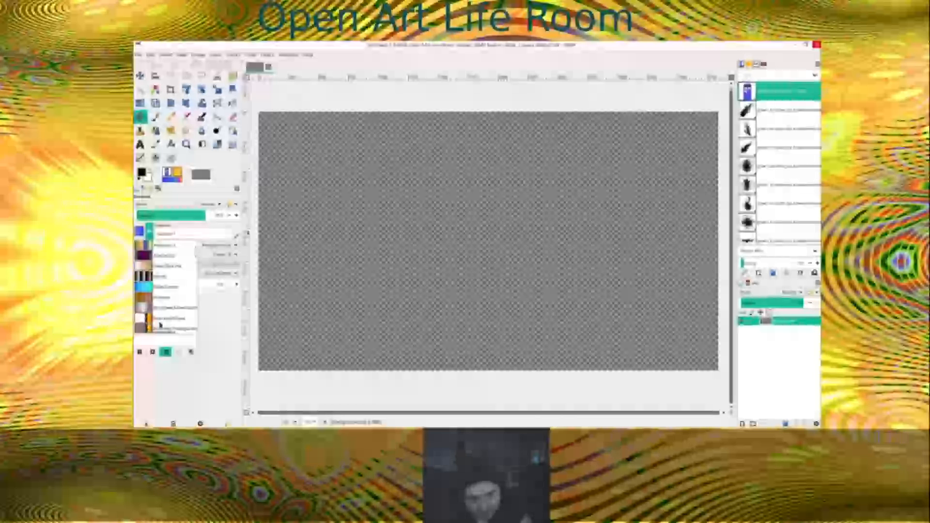
scroll(197, 302, down, 5)
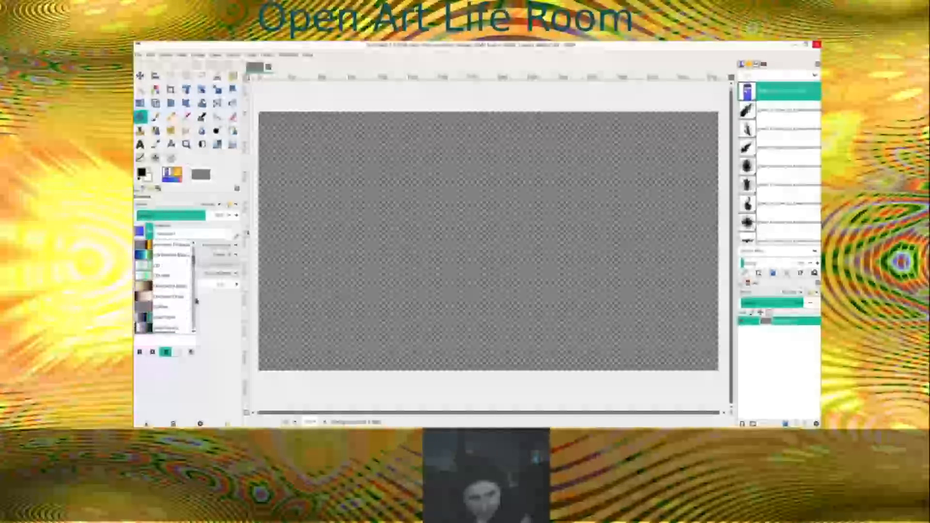
scroll(196, 301, down, 8)
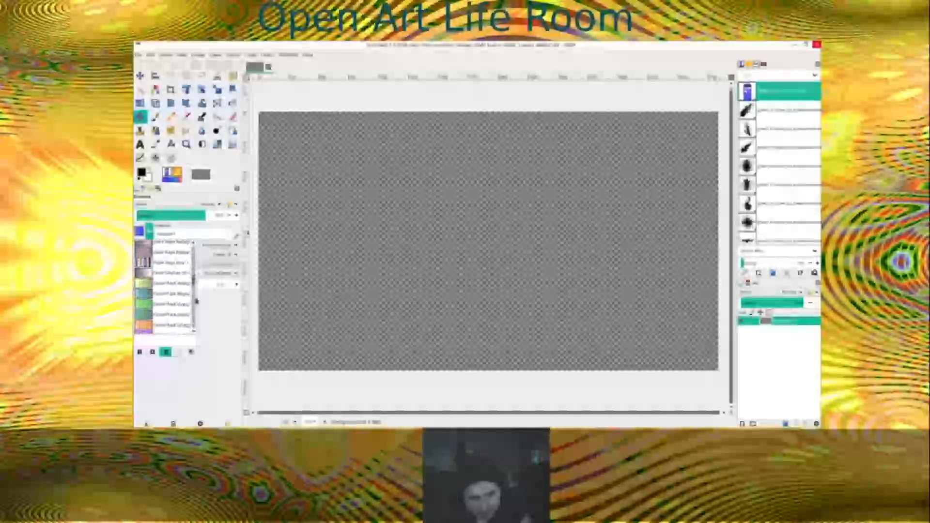
scroll(197, 301, down, 4)
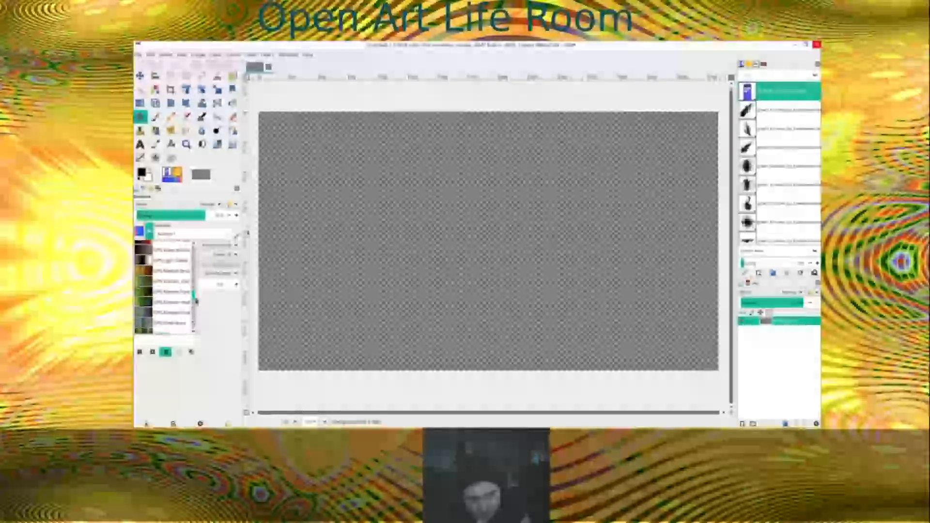
scroll(196, 303, down, 5)
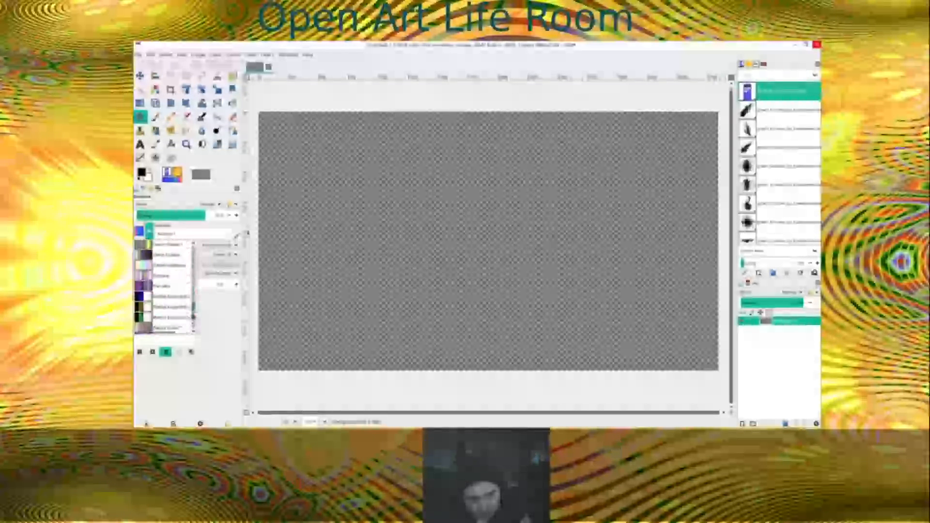
scroll(193, 316, down, 5)
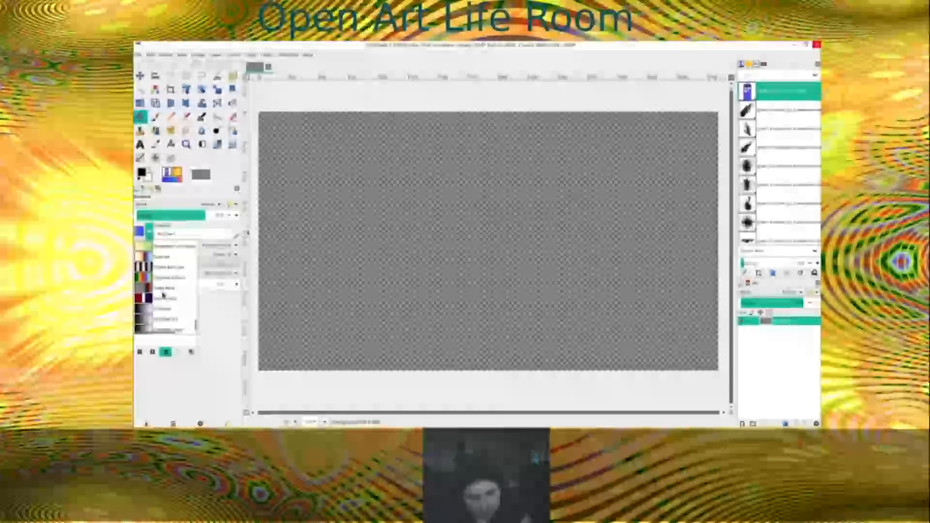
click(145, 247)
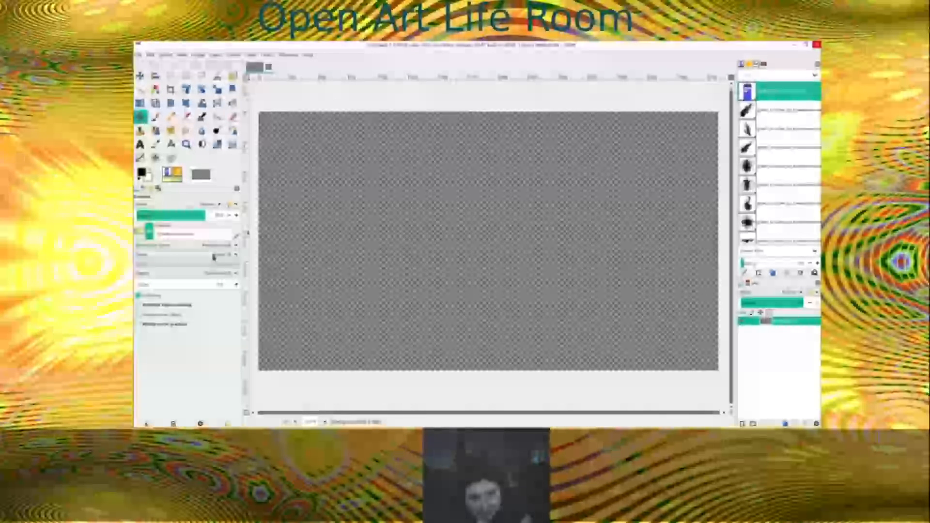
- Try a linear gradient running diagonally from near the canvas centre toward its lower-left part, and undo the fill
click(213, 256)
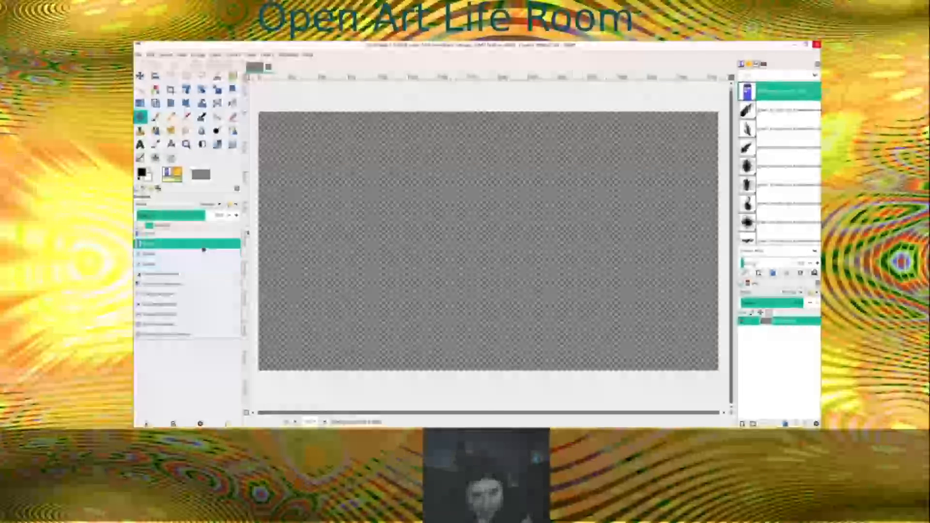
click(176, 236)
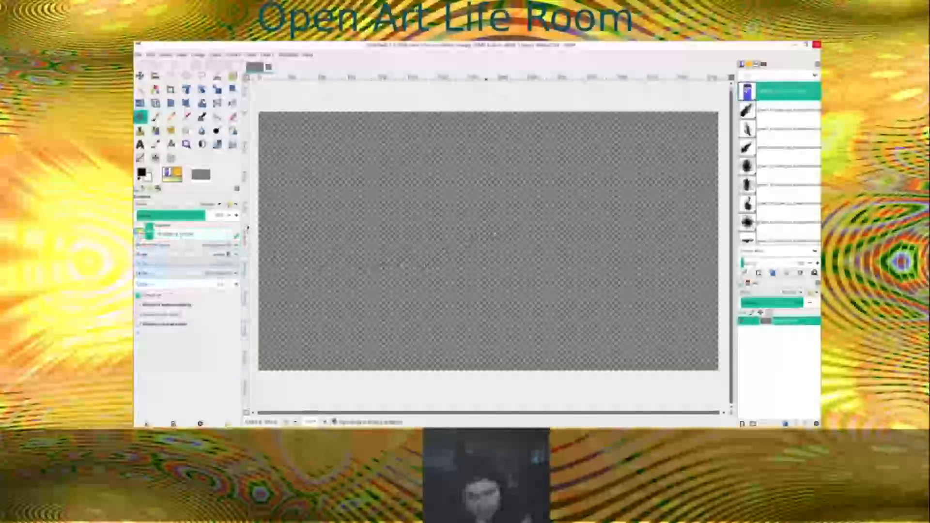
drag(502, 224, 449, 310)
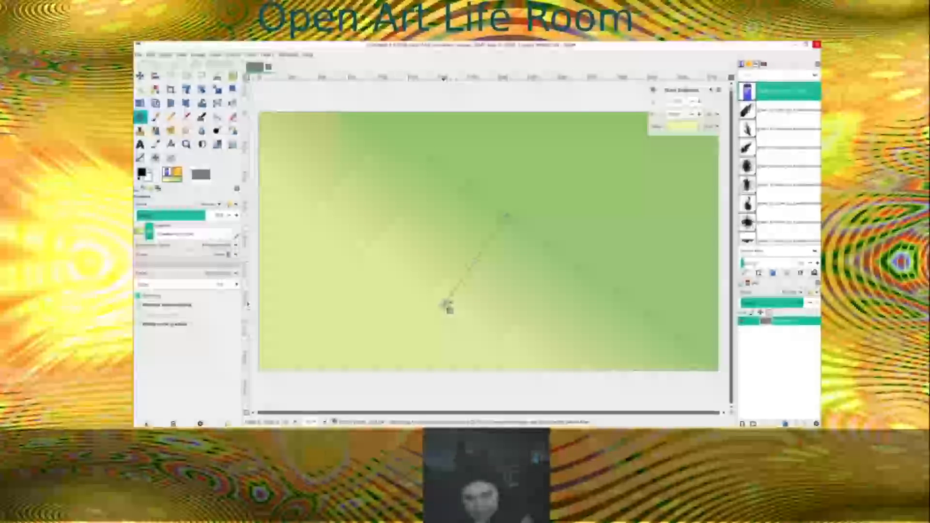
drag(445, 306, 440, 304)
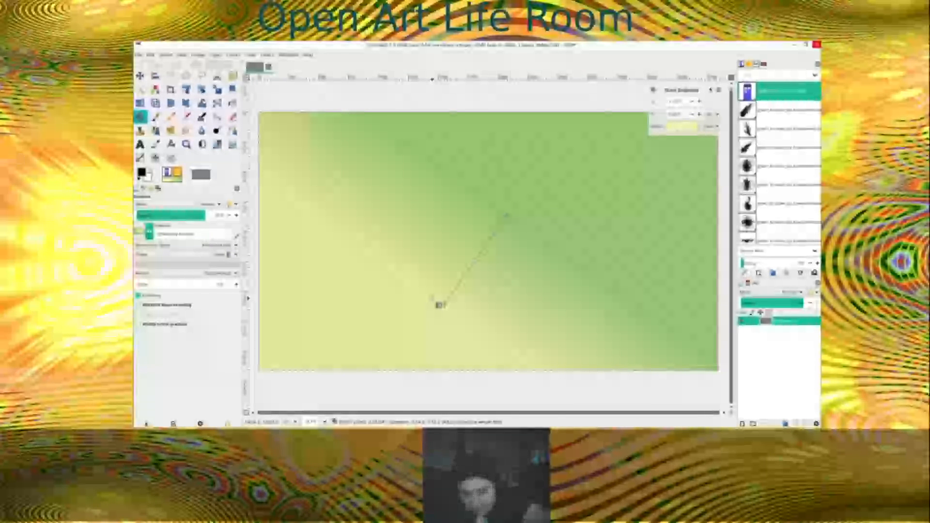
key(Return)
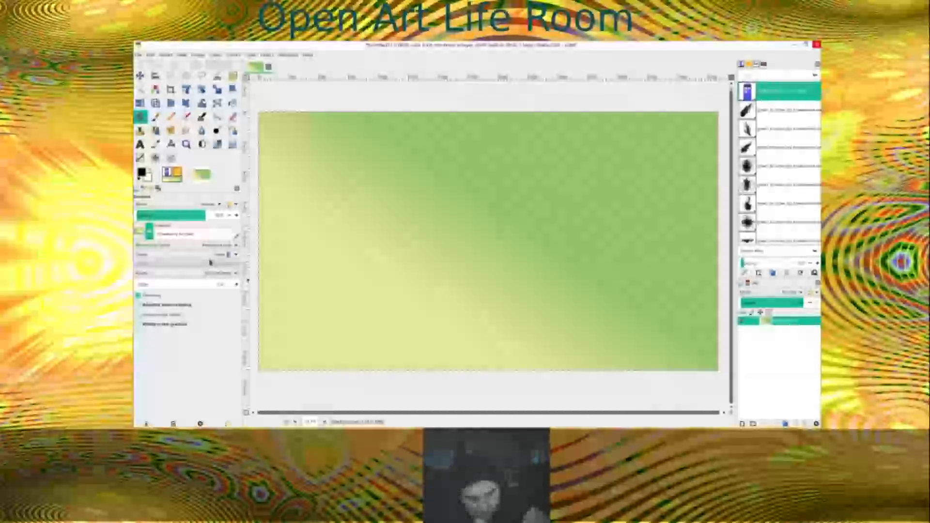
key(ctrl+z)
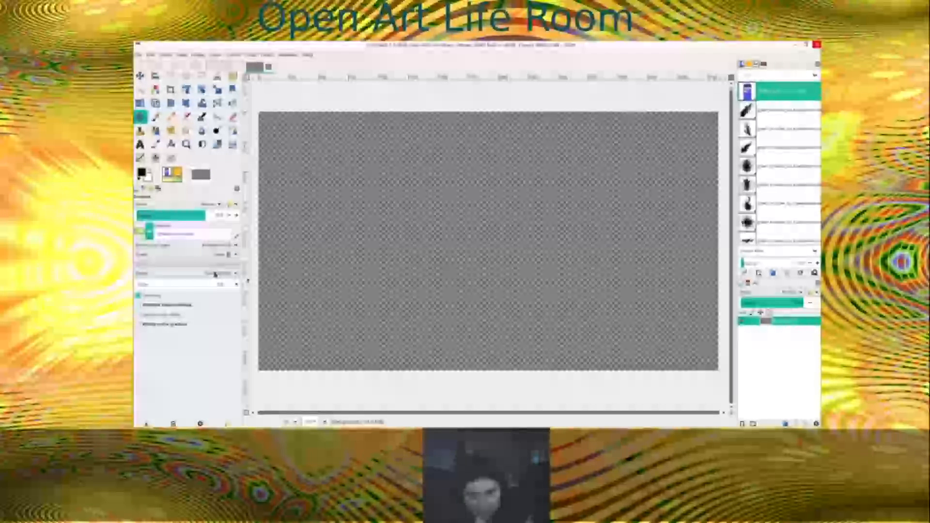
- Try a bi-linear gradient running from near the canvas centre toward its lower-left part, and discard it
click(234, 255)
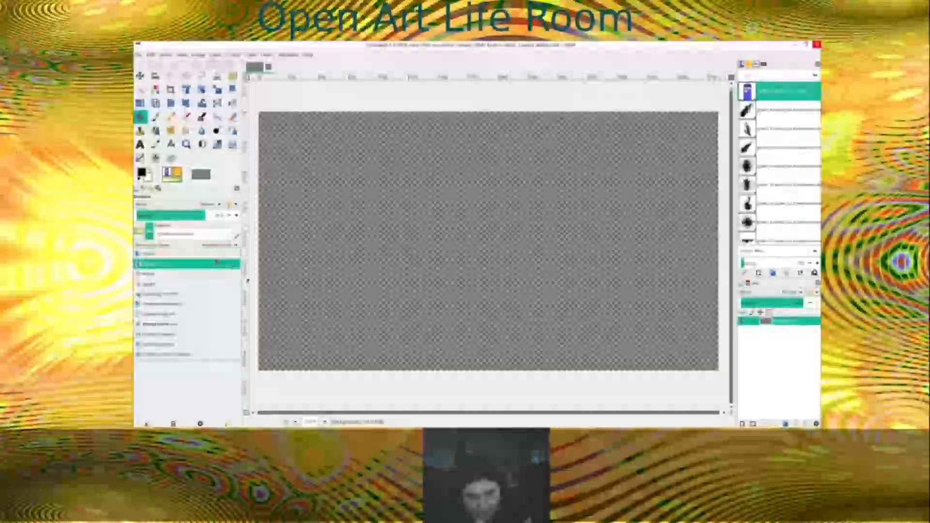
click(217, 263)
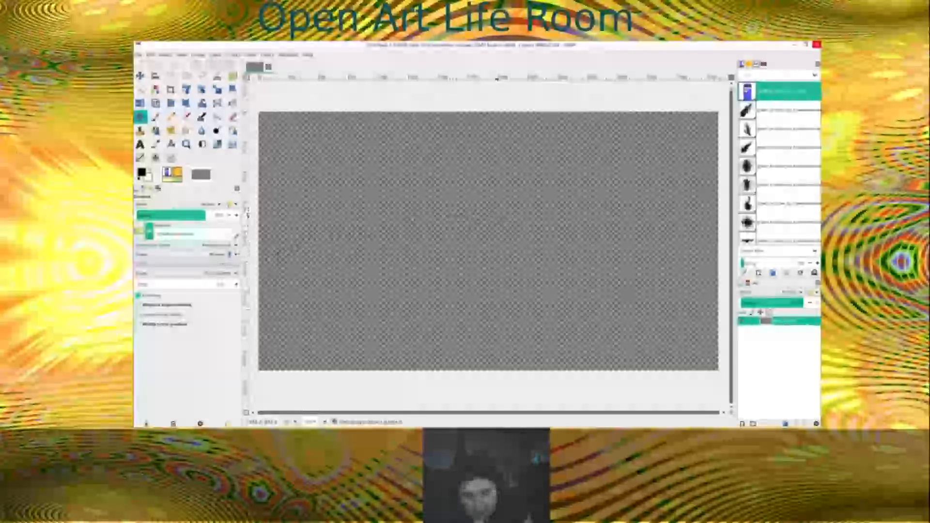
drag(507, 217, 418, 323)
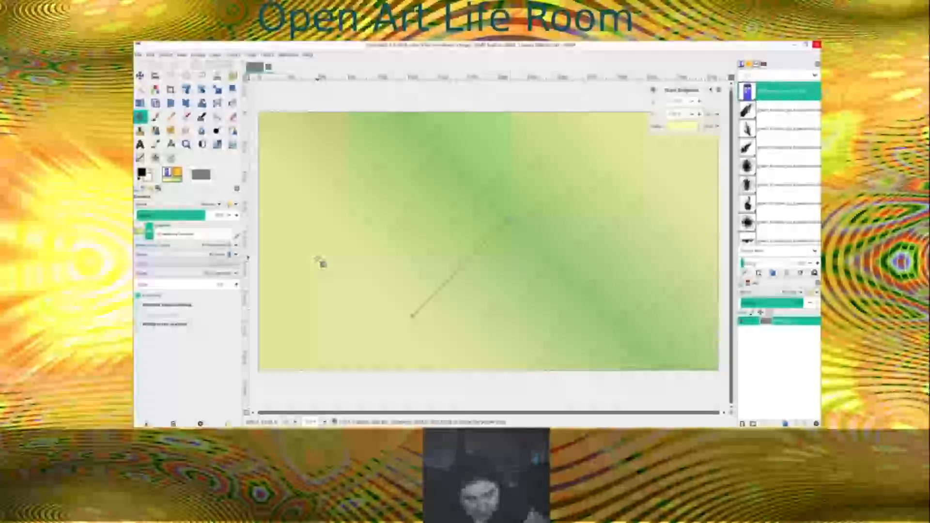
key(Escape)
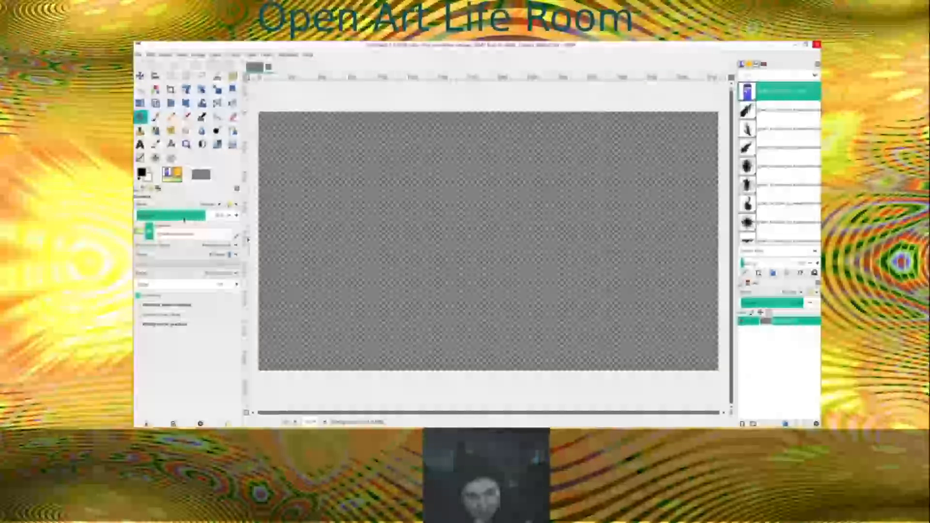
- Raise the Gradient tool's opacity to its maximum
click(235, 216)
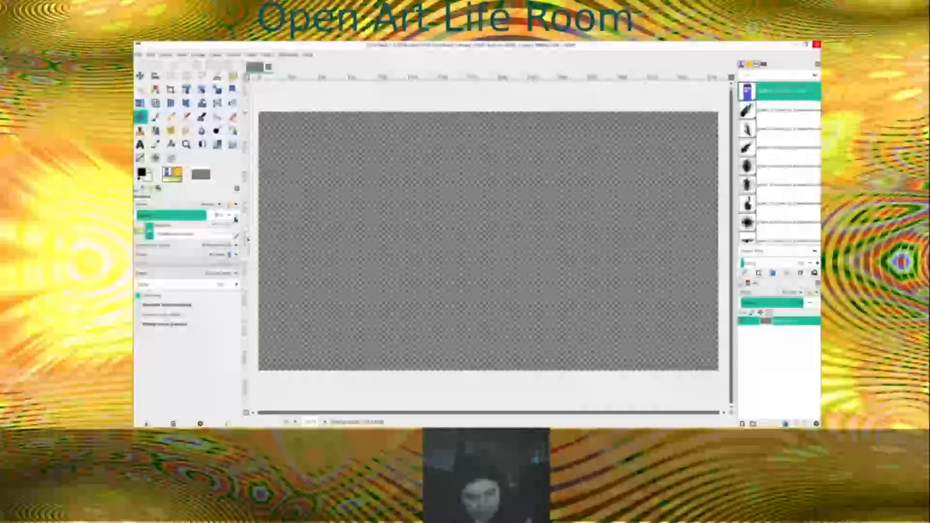
click(234, 216)
click(234, 216)
click(236, 218)
click(236, 218)
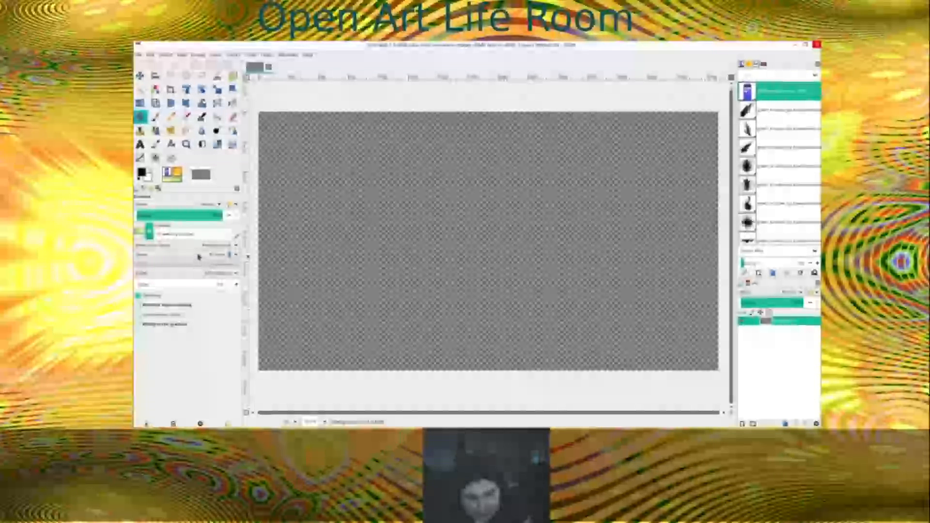
- Try a radial gradient running from near the canvas centre toward its lower-left part, and undo the fill
click(198, 256)
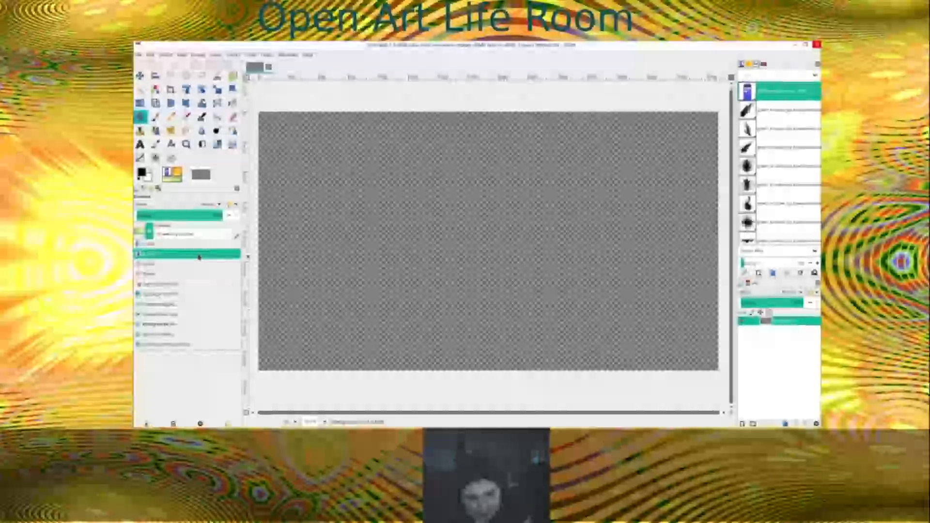
click(192, 264)
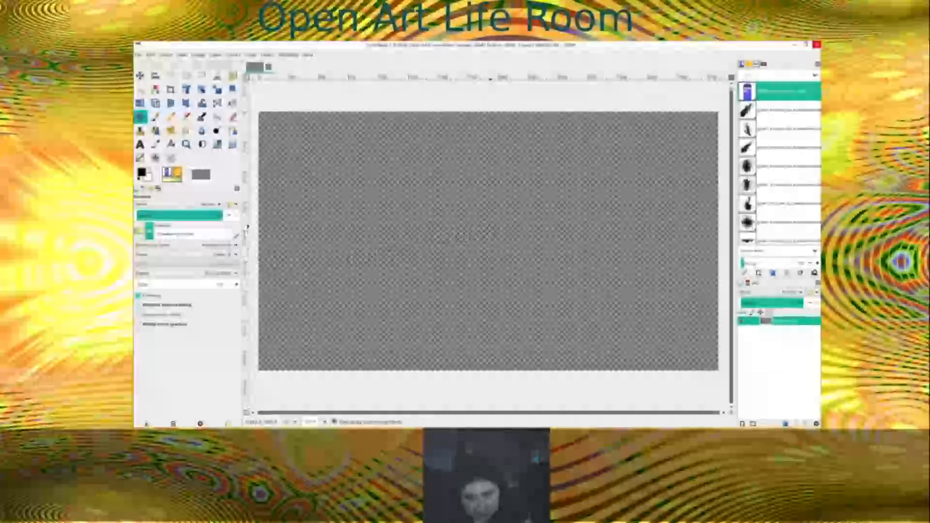
drag(492, 228, 330, 362)
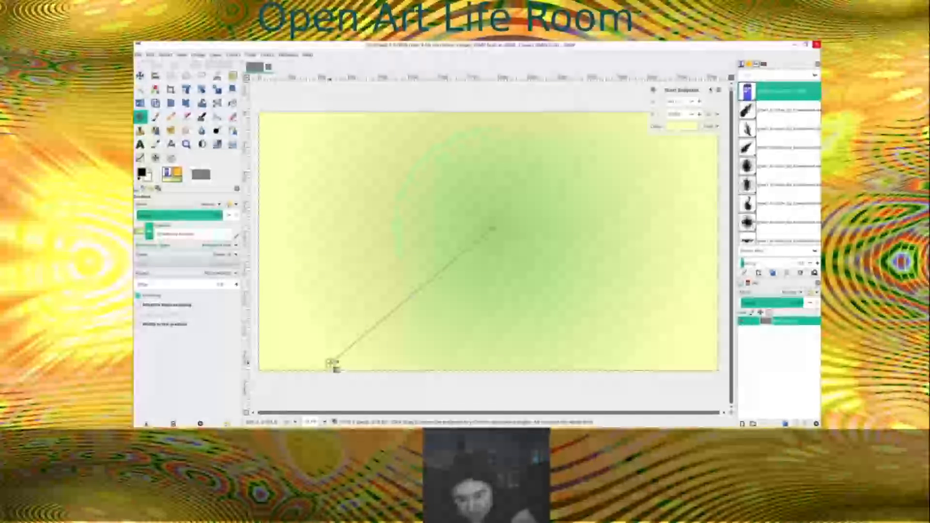
key(Return)
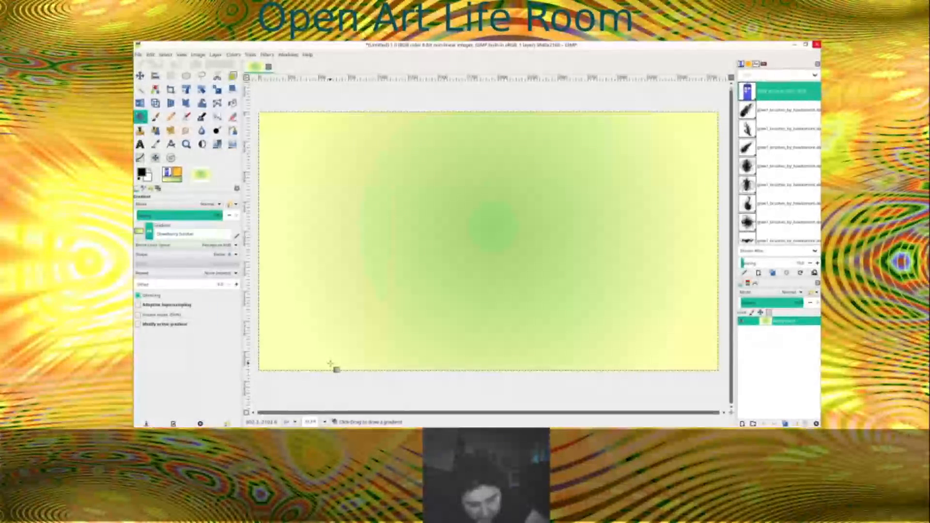
key(ctrl+z)
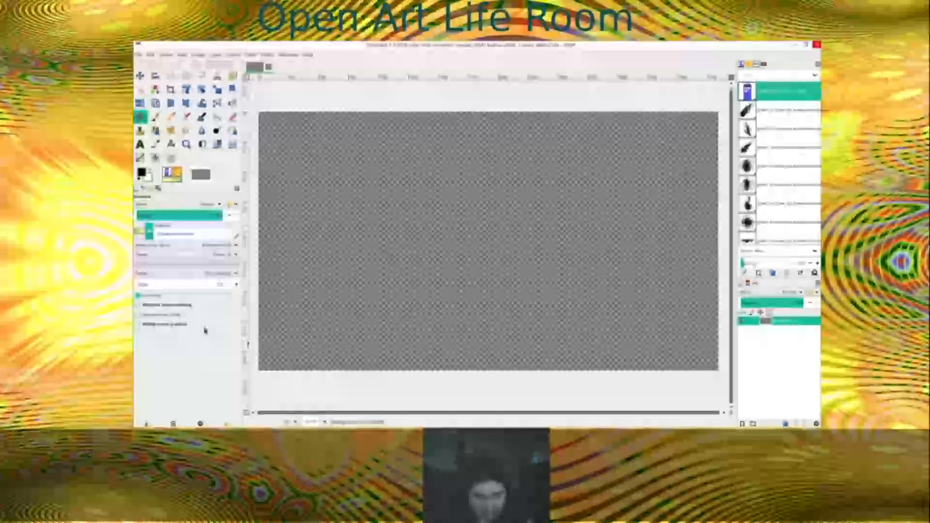
- Try a square gradient running from near the canvas centre to just below its lower-left edge, and undo the fill
click(167, 262)
click(166, 264)
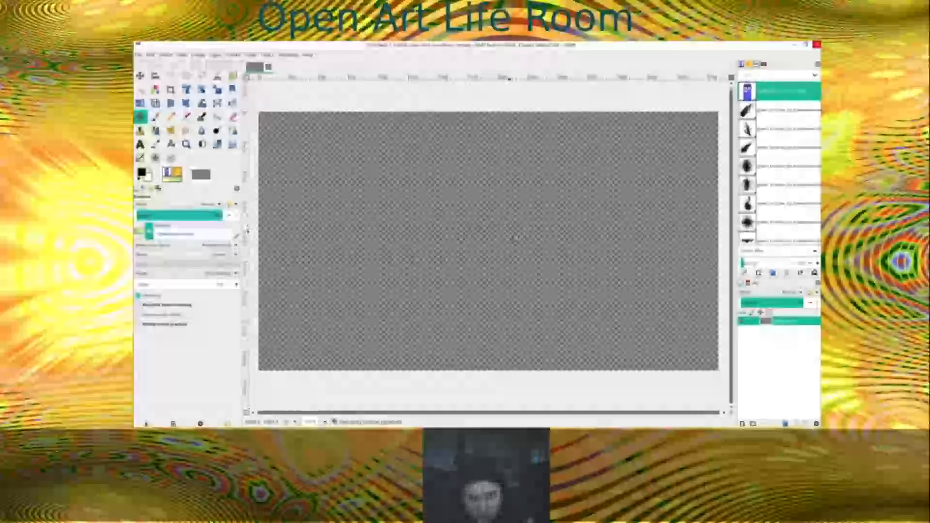
drag(502, 235, 331, 383)
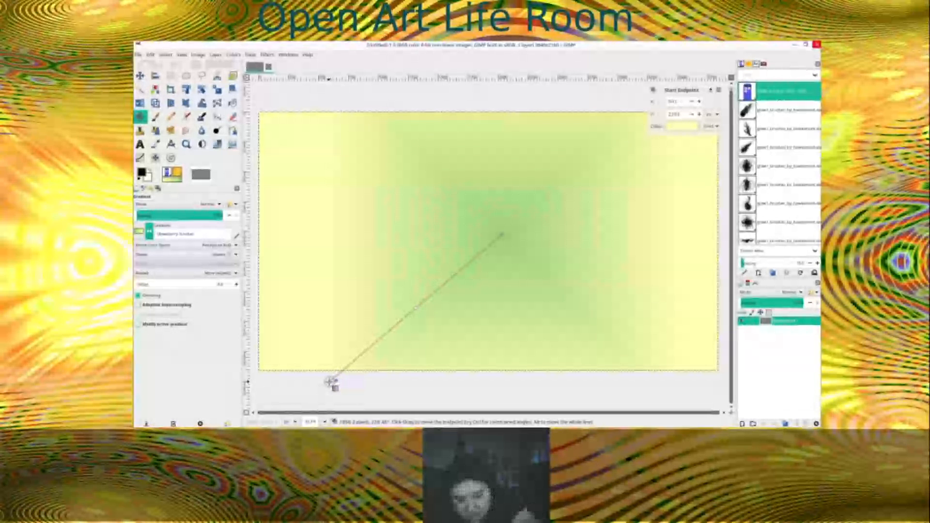
key(Return)
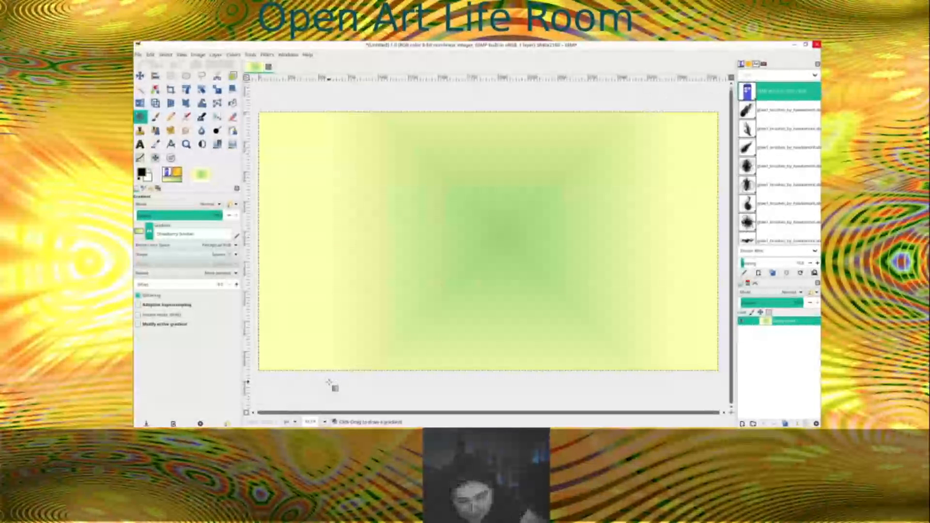
key(ctrl+z)
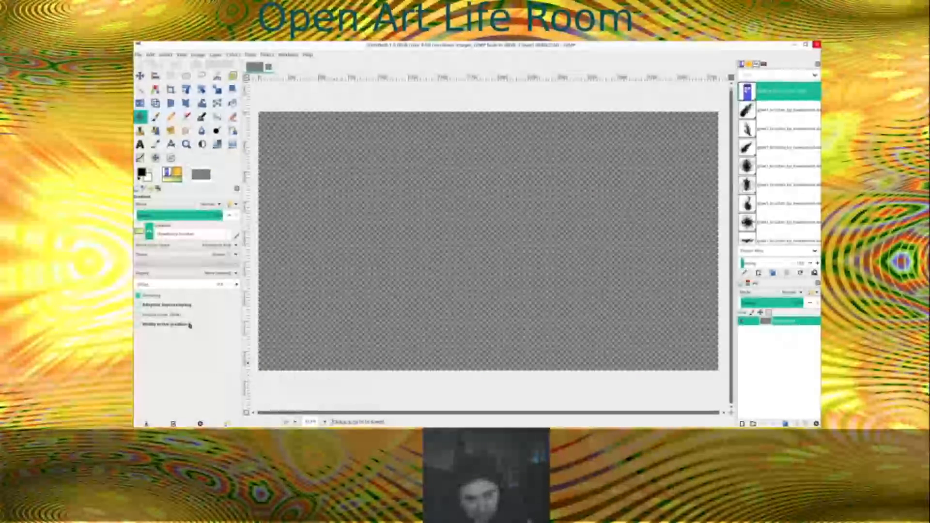
- Look through the gradient shapes and try a small square gradient from the canvas centre a short way down-left
click(193, 256)
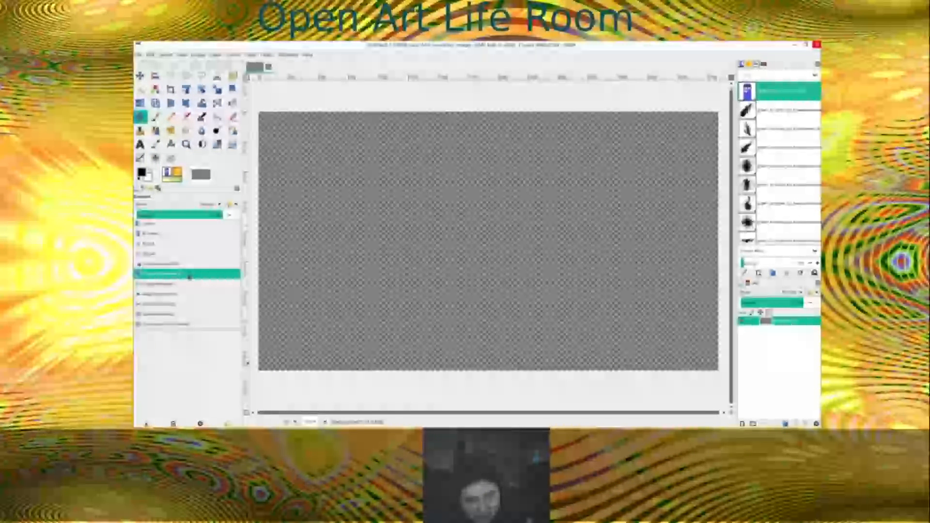
click(183, 285)
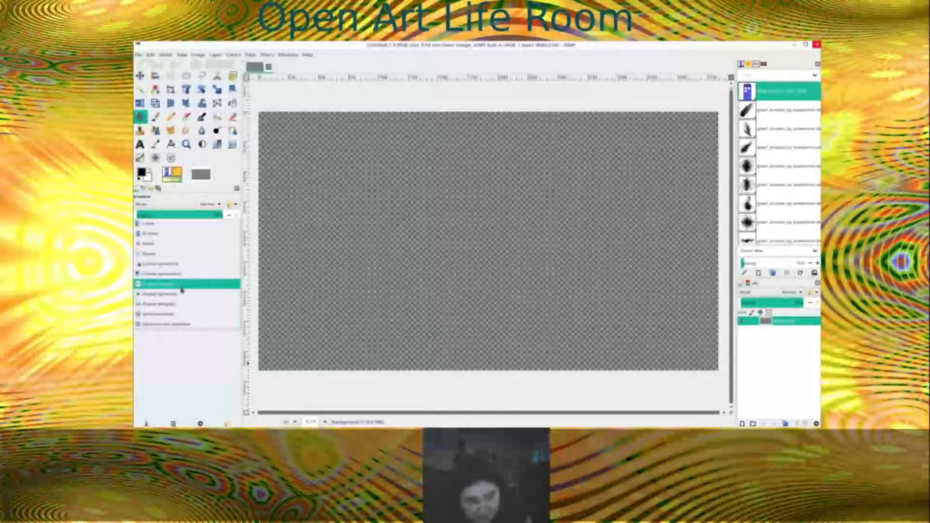
click(169, 320)
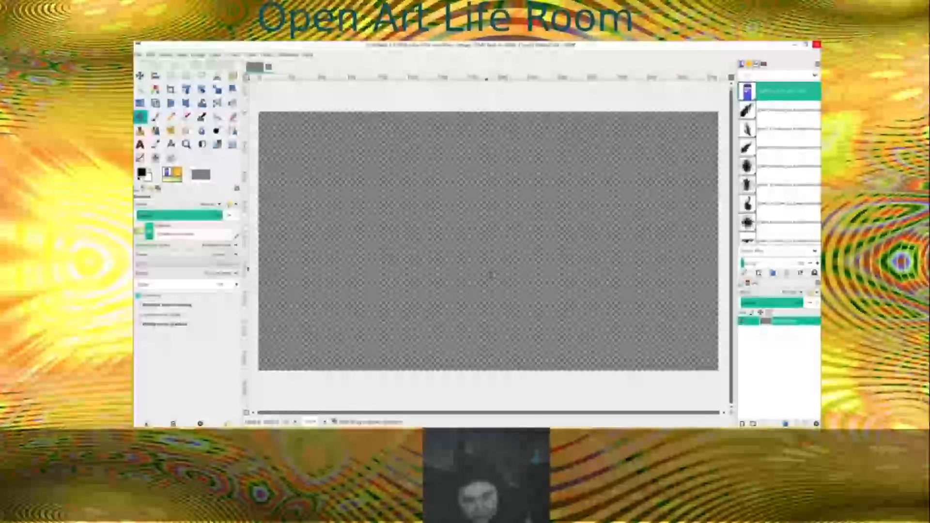
drag(487, 227, 452, 295)
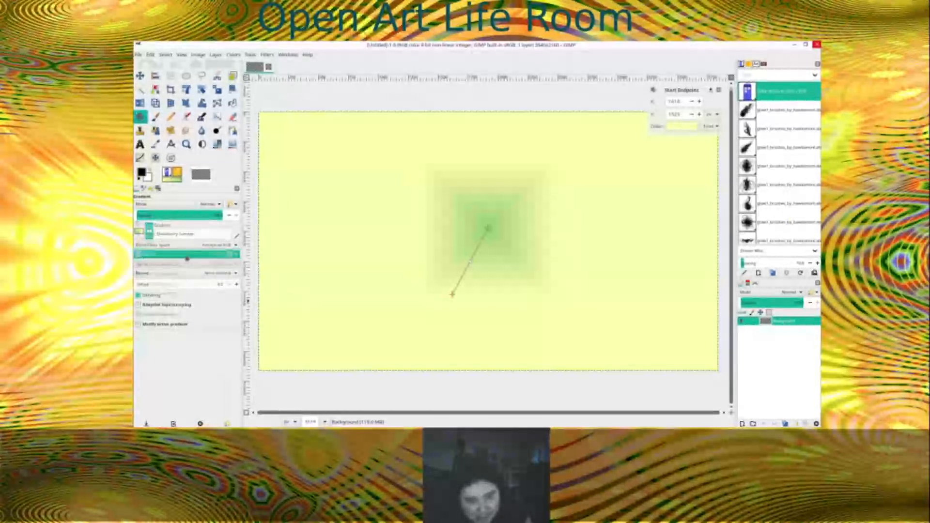
- Switch the active gradient's shape to clockwise spiral, apply it, and undo the fill
click(187, 258)
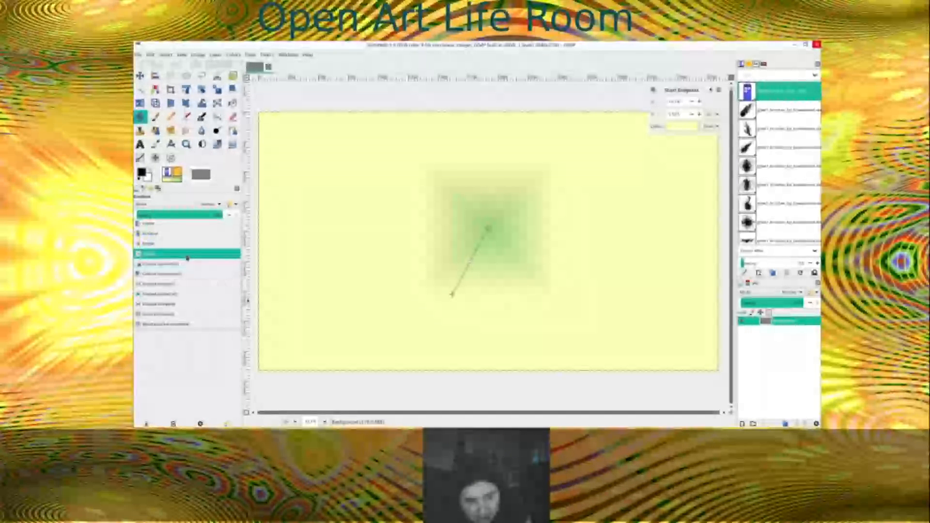
click(171, 313)
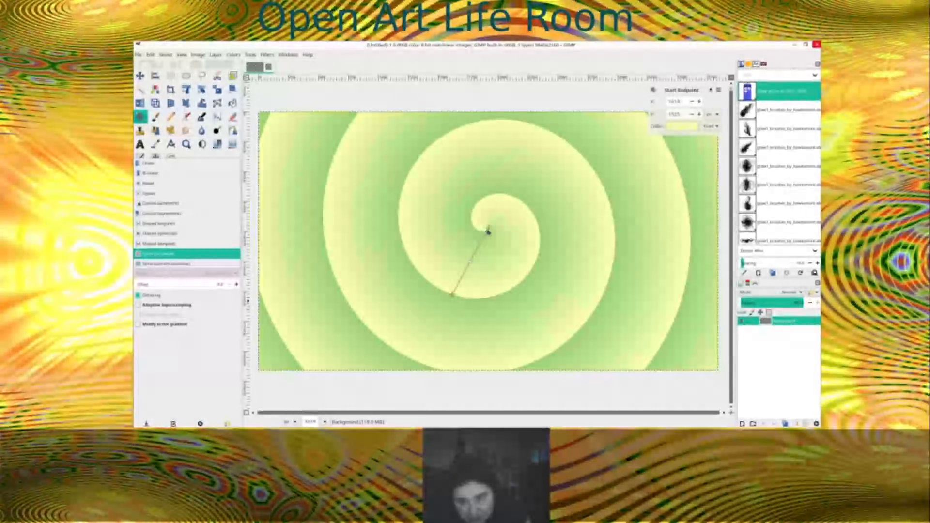
click(488, 232)
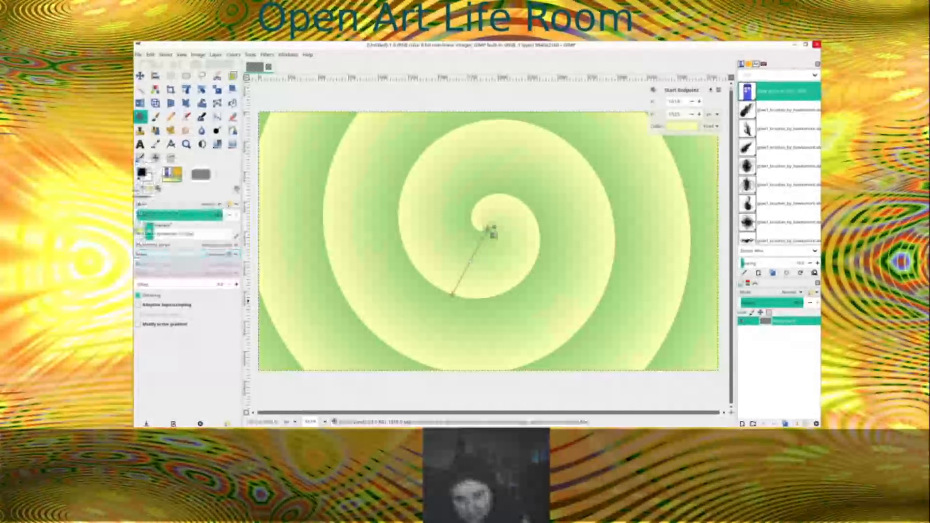
key(space)
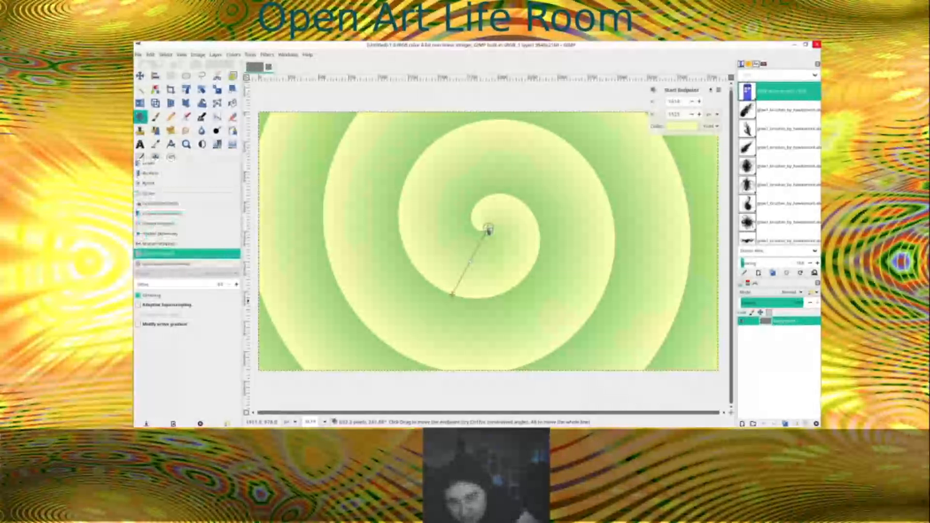
click(488, 230)
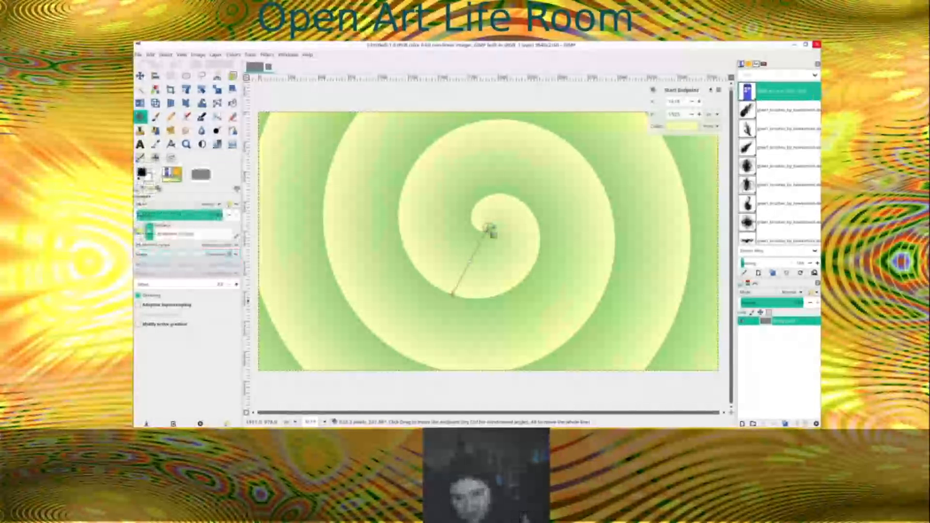
click(492, 234)
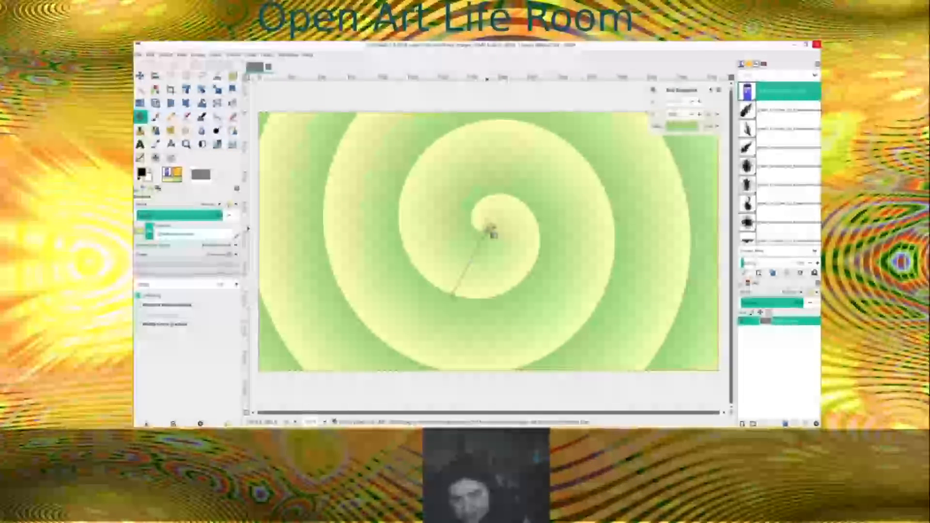
key(Return)
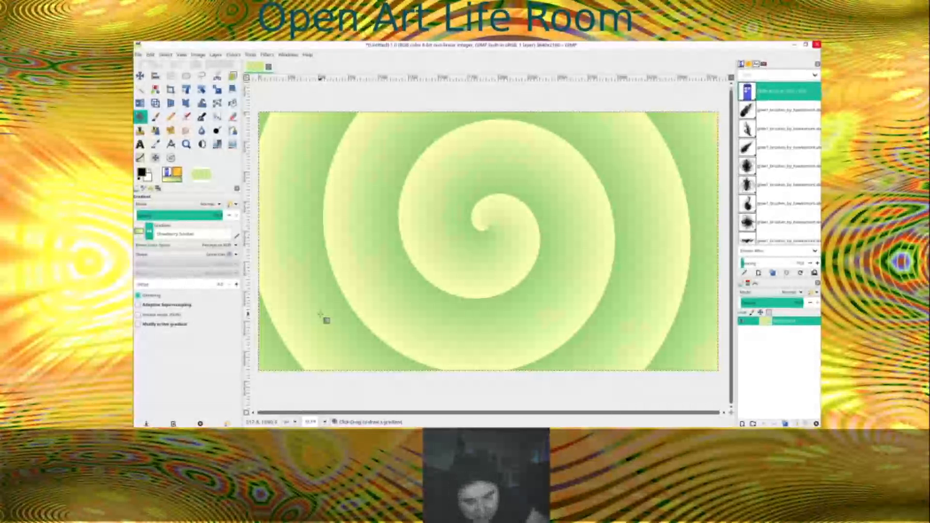
key(ctrl+z)
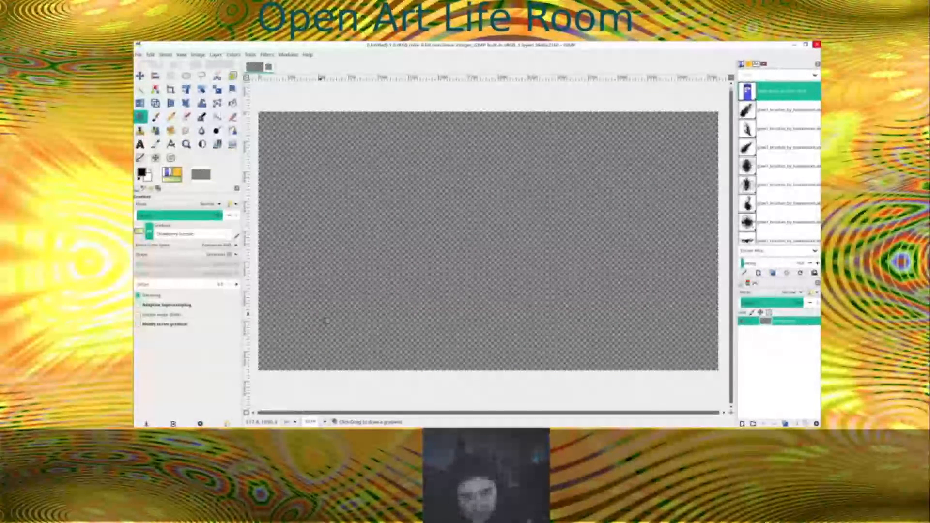
- Try a counter-clockwise spiral gradient from the canvas centre a short way down-left, and discard it
click(182, 261)
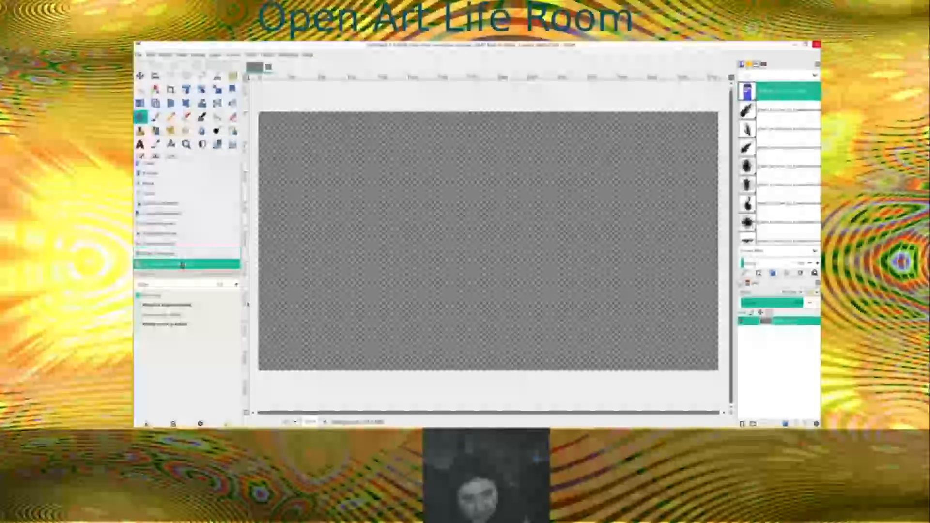
click(182, 265)
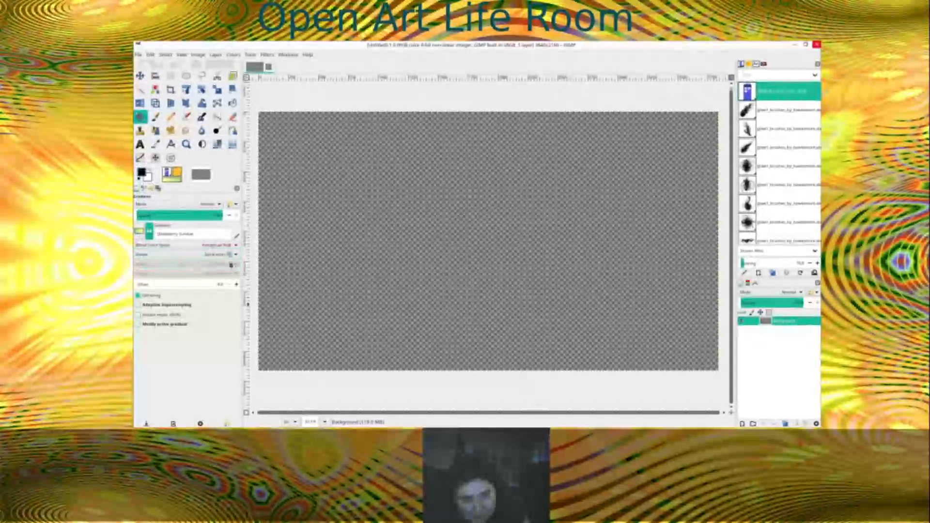
drag(484, 224, 438, 285)
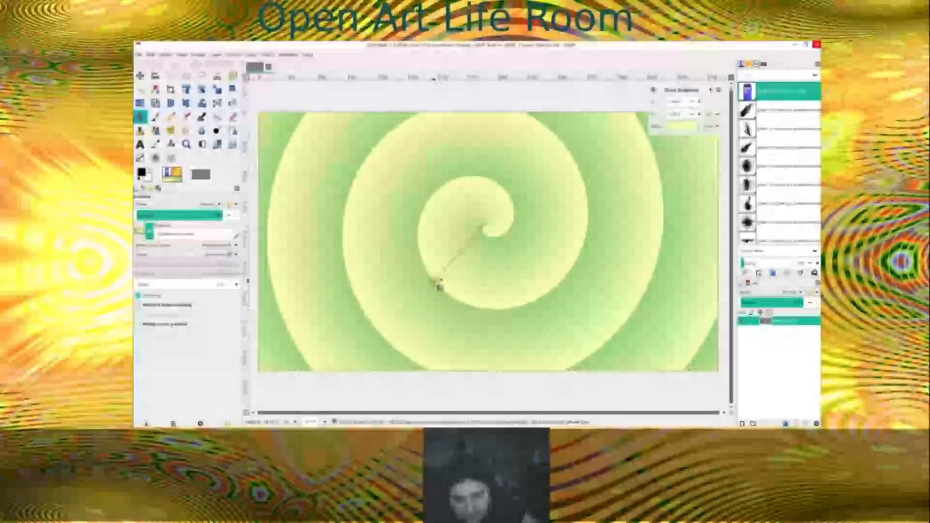
key(Escape)
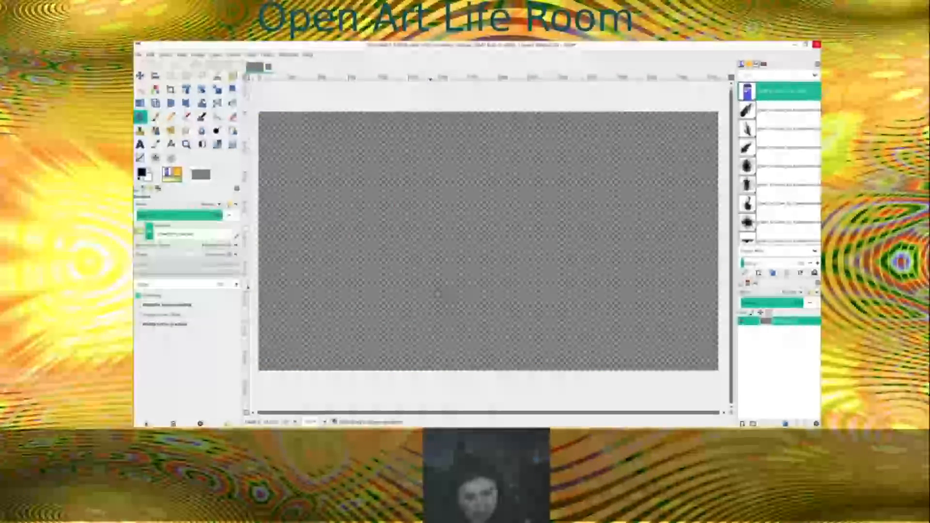
- Fill the background with a radial gradient running from near the canvas centre to beyond its lower-left edge
click(194, 257)
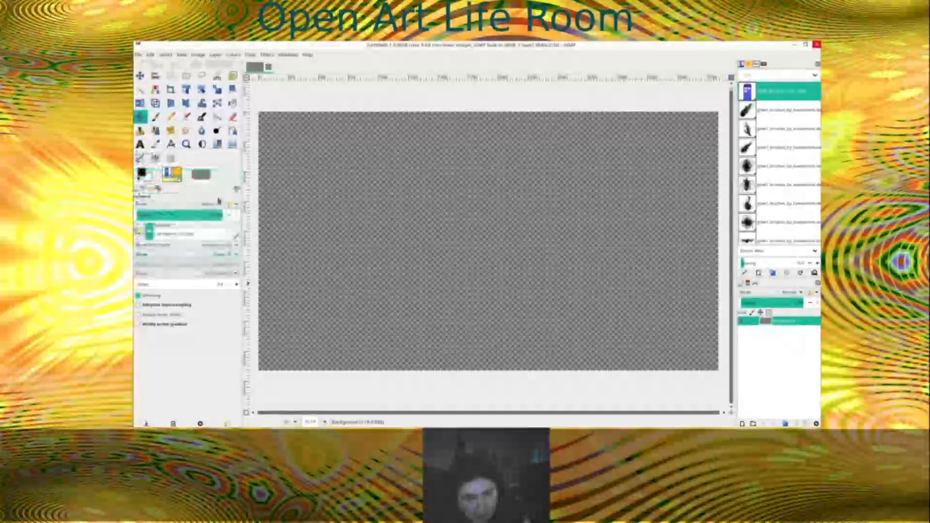
drag(503, 220, 307, 391)
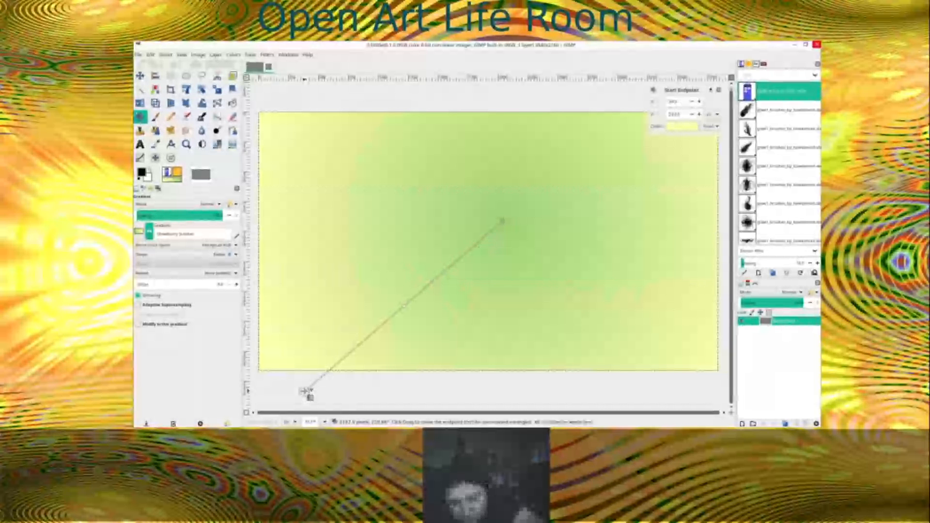
key(Return)
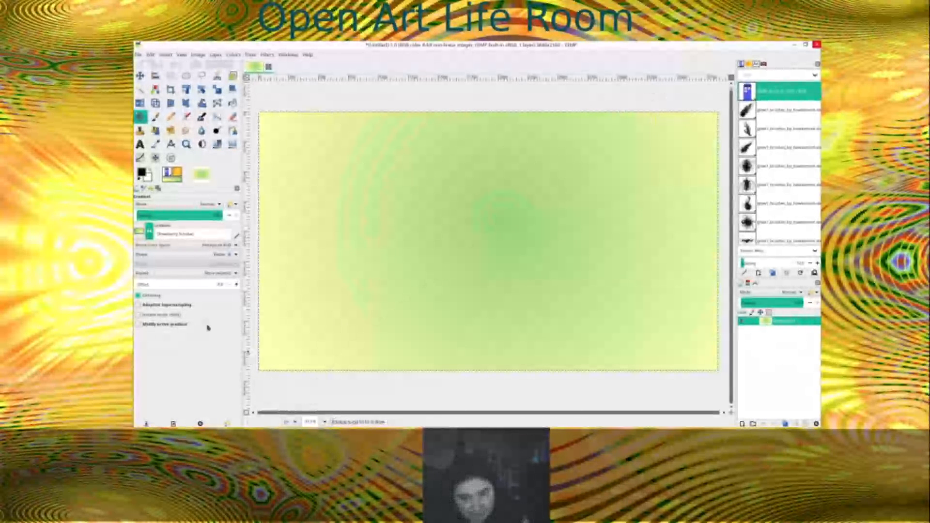
- Choose the Neon Green gradient for the Gradient tool
click(140, 232)
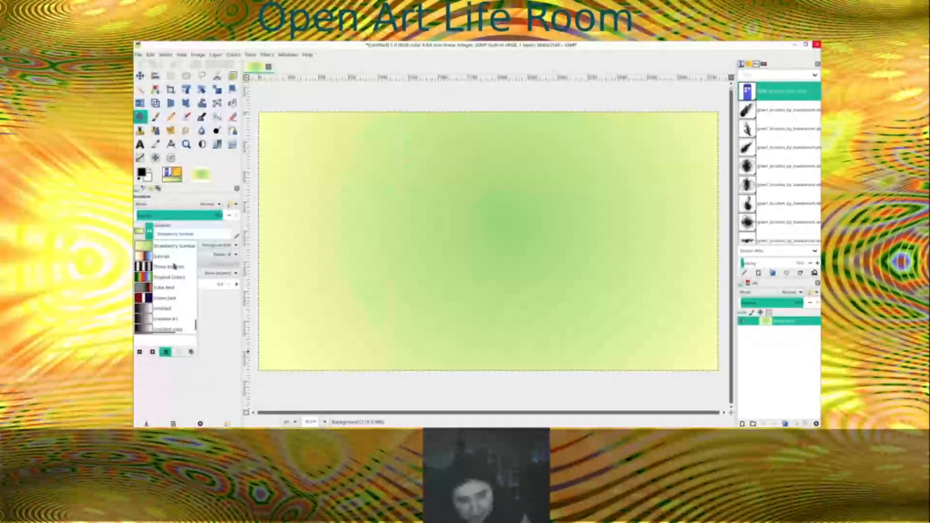
scroll(192, 256, up, 5)
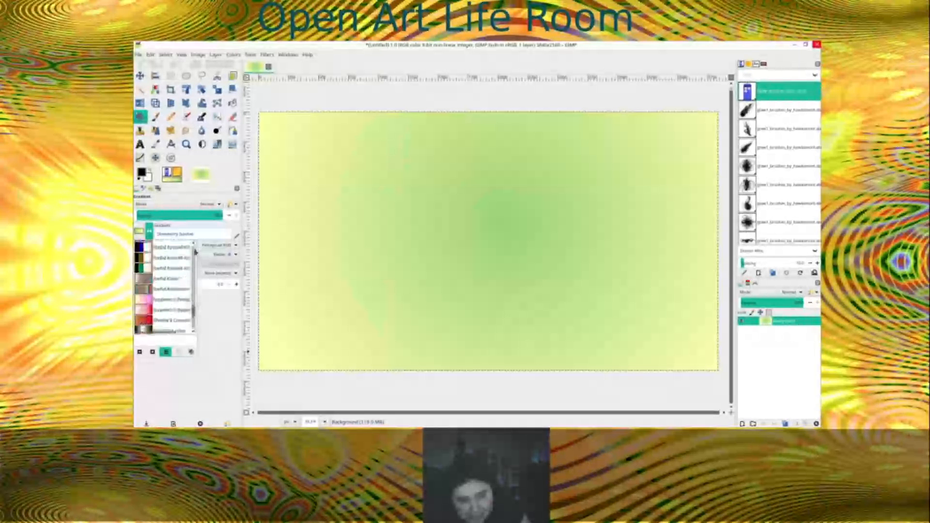
scroll(196, 251, up, 3)
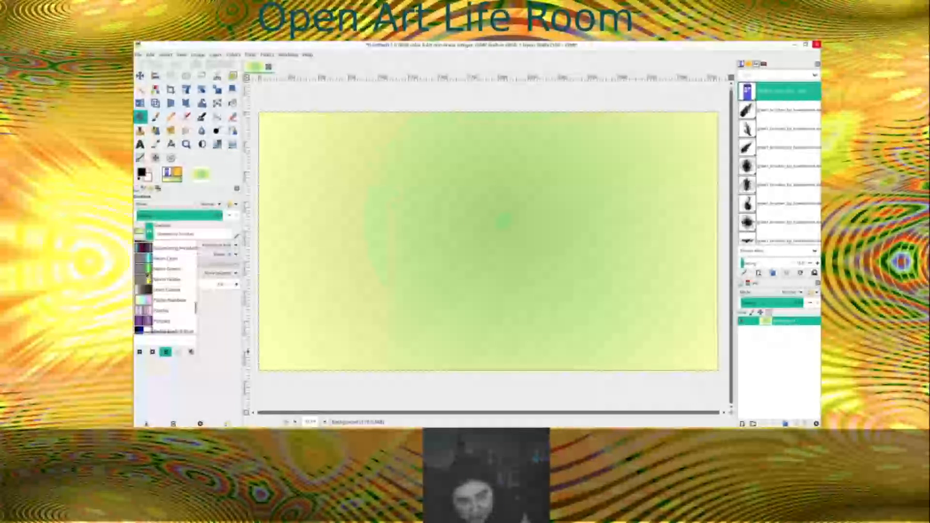
click(148, 268)
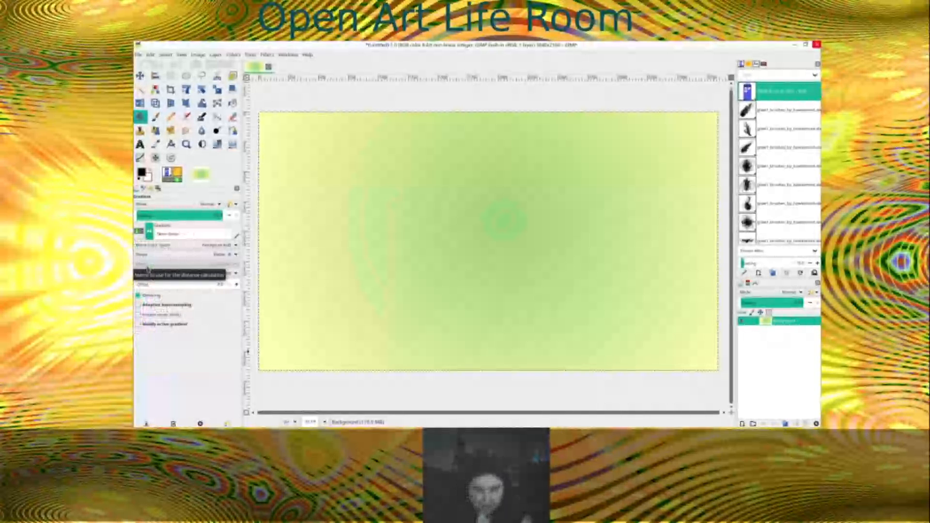
- Fill the background with a clockwise spiral gradient running from the canvas centre a short way down-left
click(209, 256)
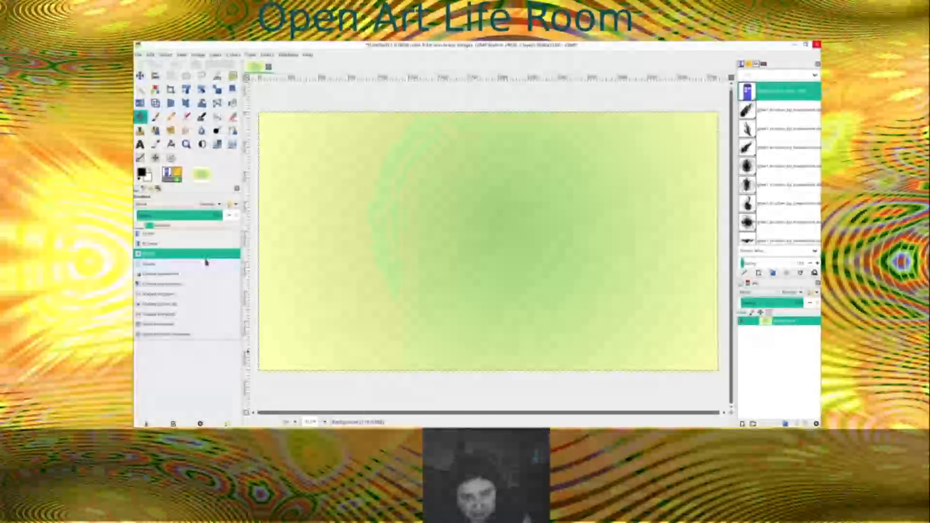
click(172, 325)
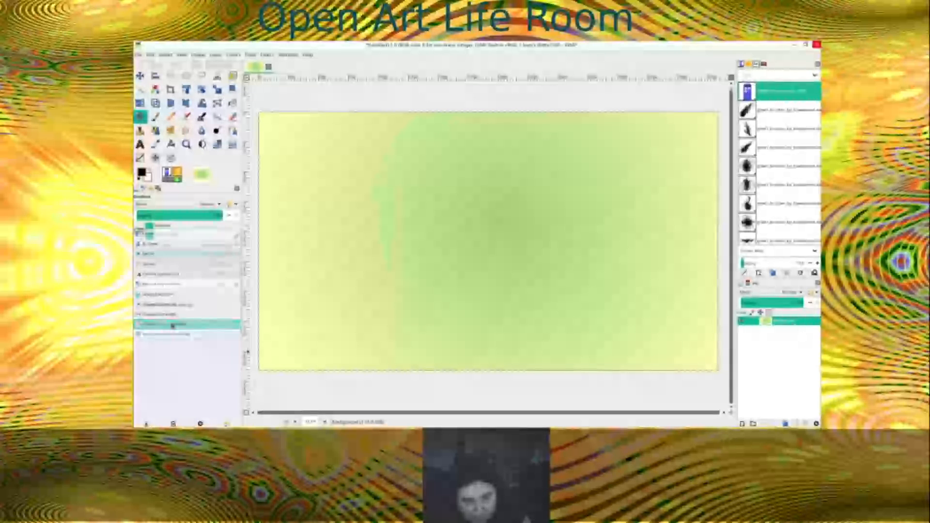
drag(503, 221, 457, 282)
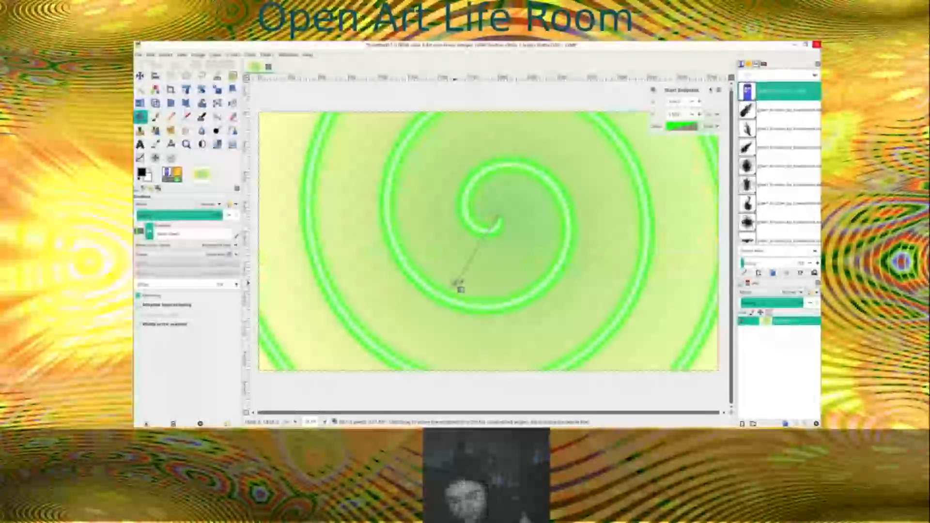
key(Return)
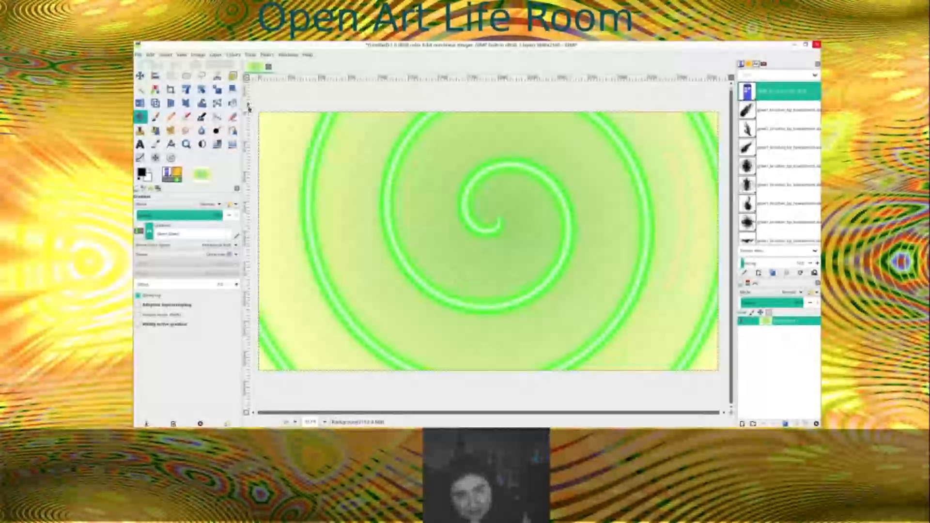
- Create a transparent full-size layer named 1 in Merge mode
click(214, 55)
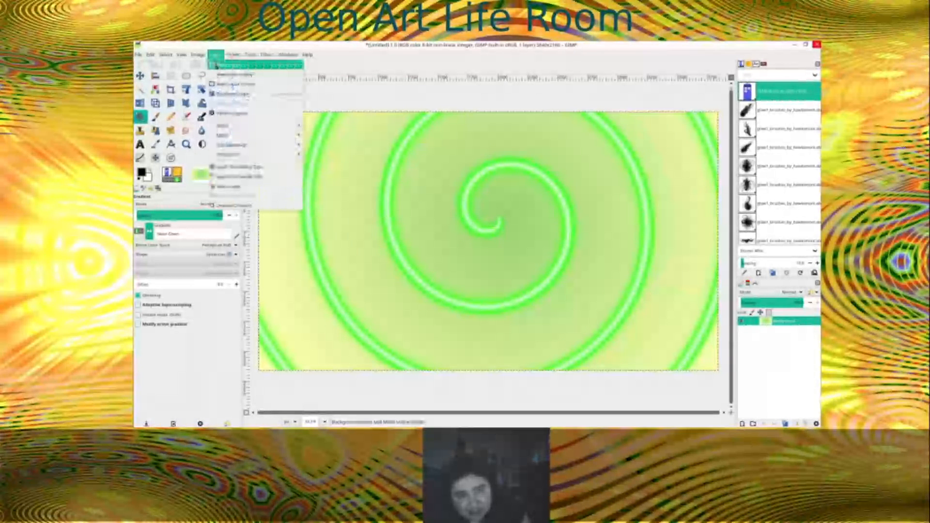
click(216, 65)
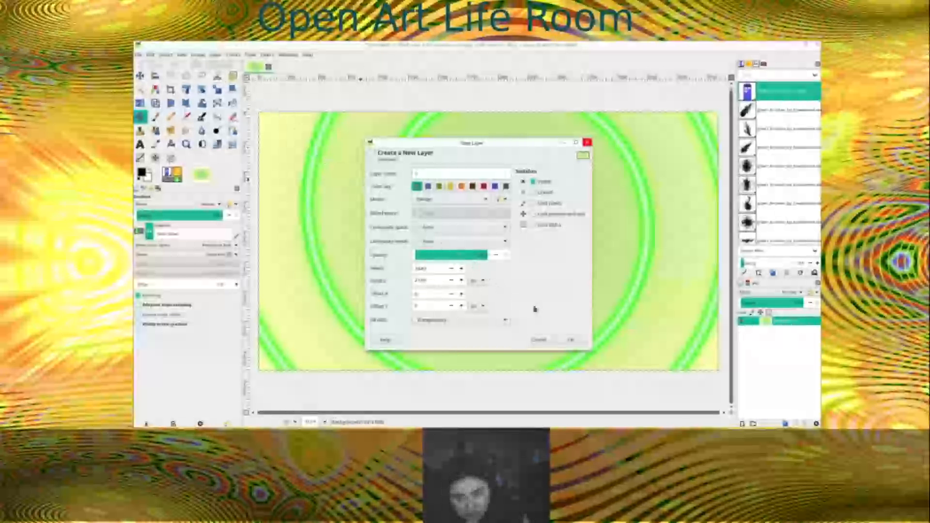
click(570, 339)
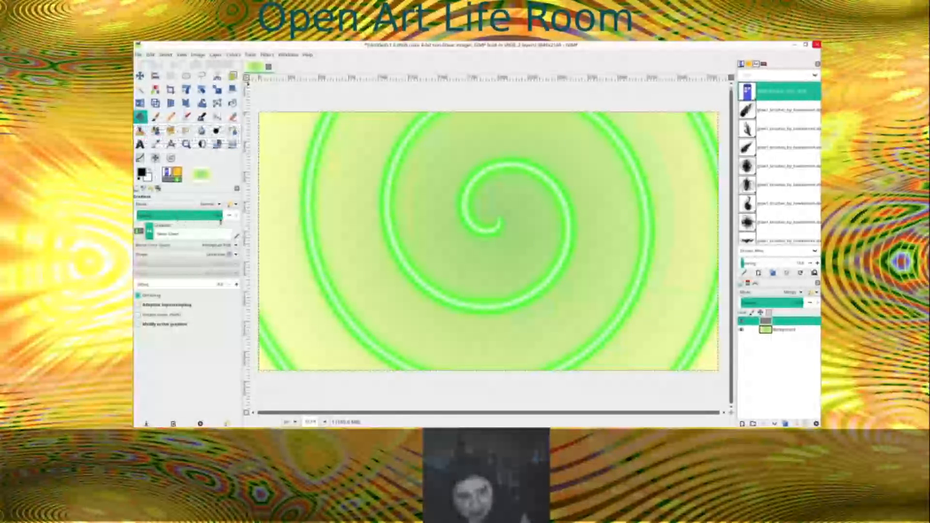
- Lower the Gradient tool's opacity to 75 and choose the Neon Yellow gradient
click(230, 216)
click(230, 216)
click(230, 216)
click(230, 216)
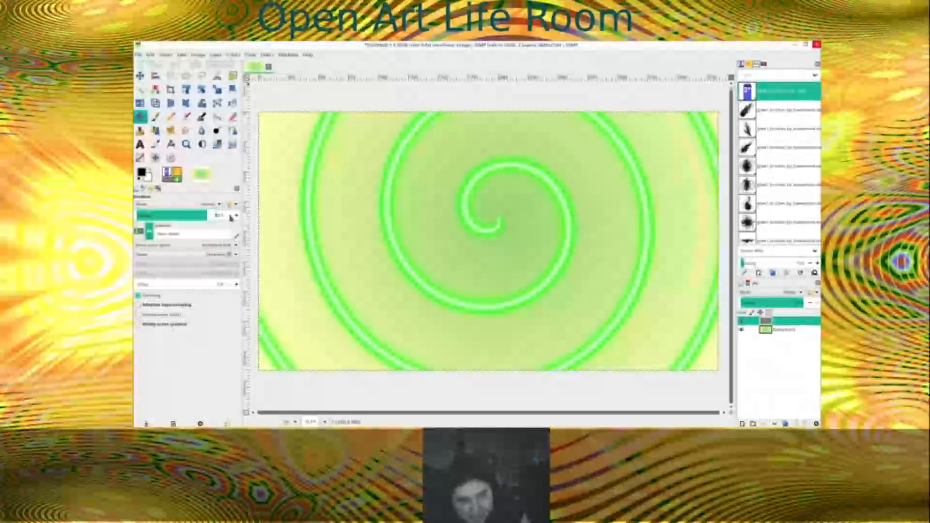
click(230, 216)
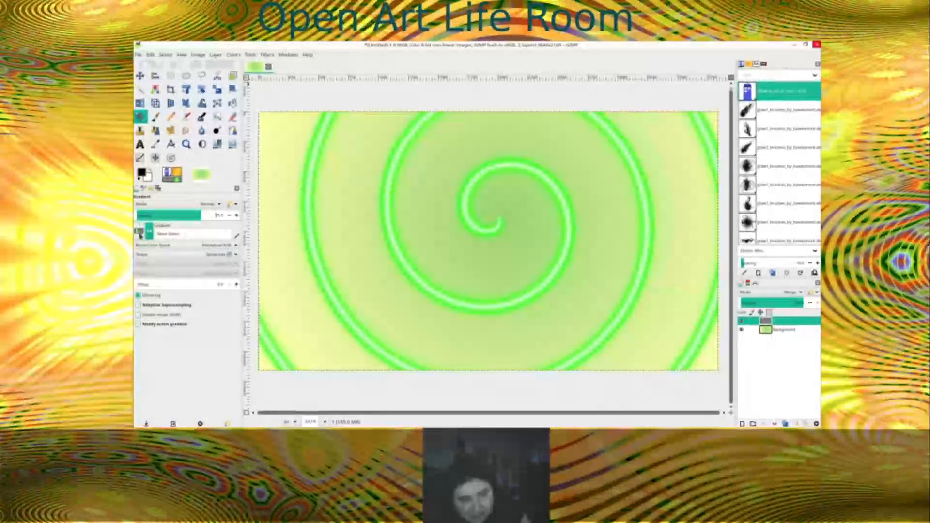
click(141, 232)
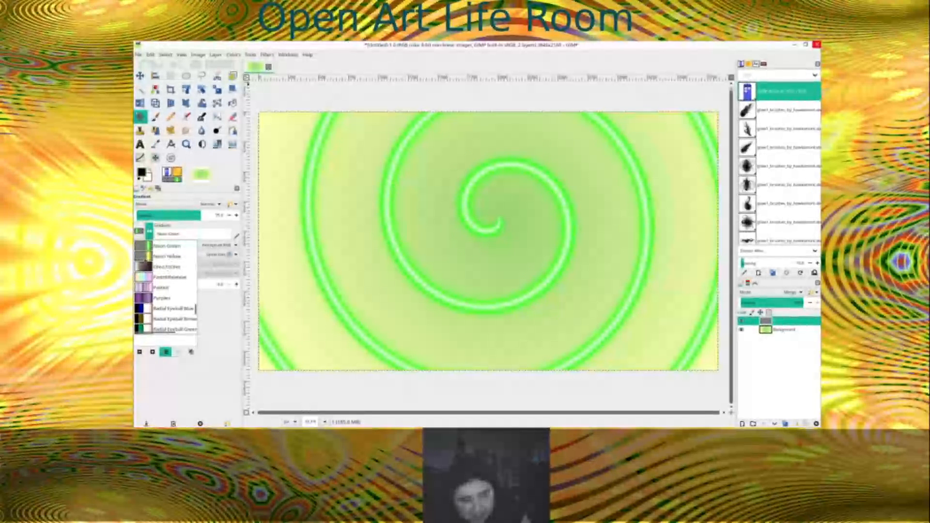
click(148, 257)
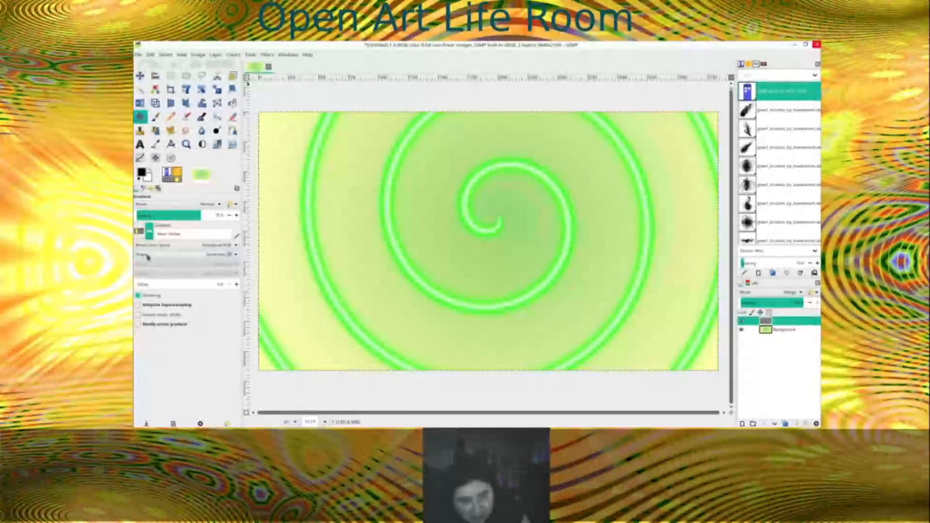
- Fill layer 1 with a radial gradient running from the canvas centre to just beyond its lower-left corner
click(183, 258)
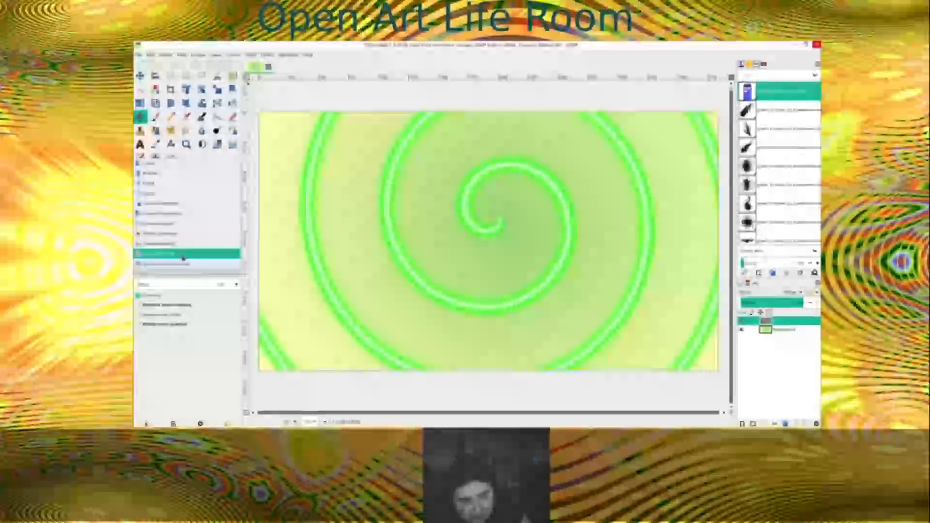
click(149, 184)
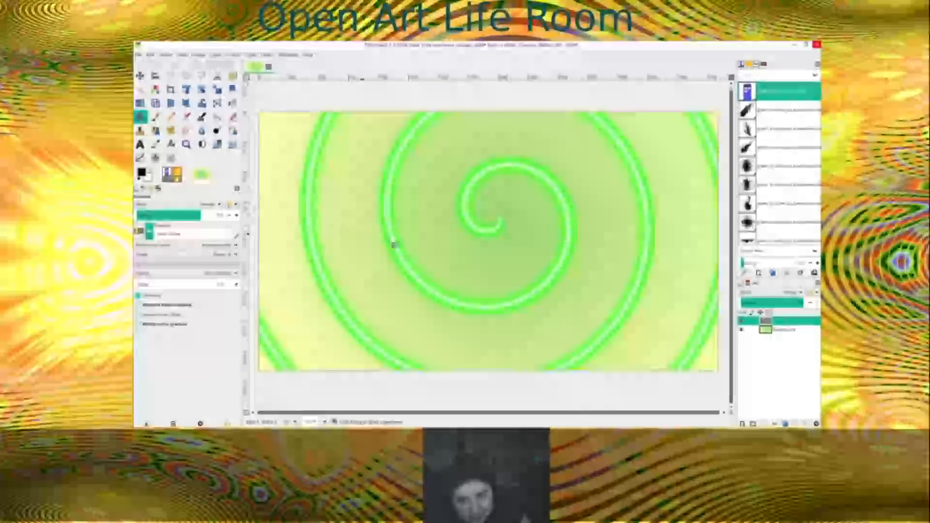
drag(497, 227, 261, 409)
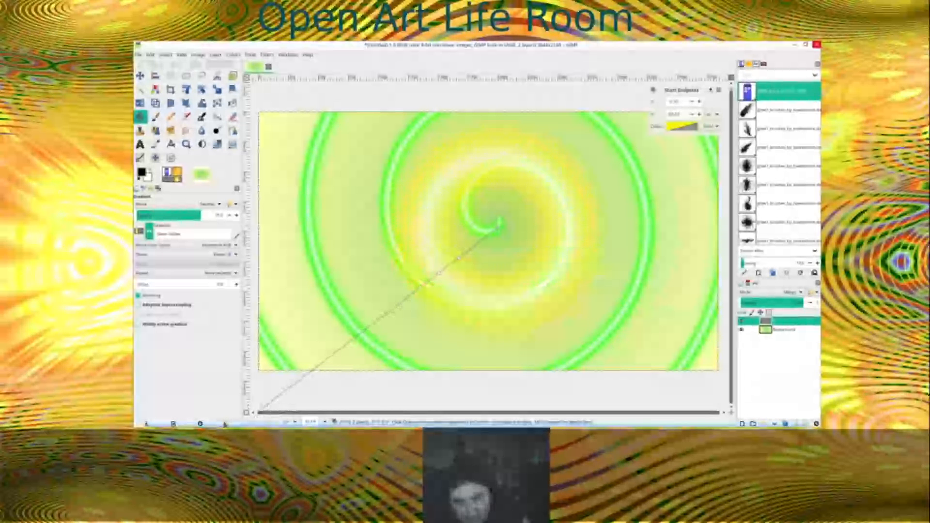
click(226, 425)
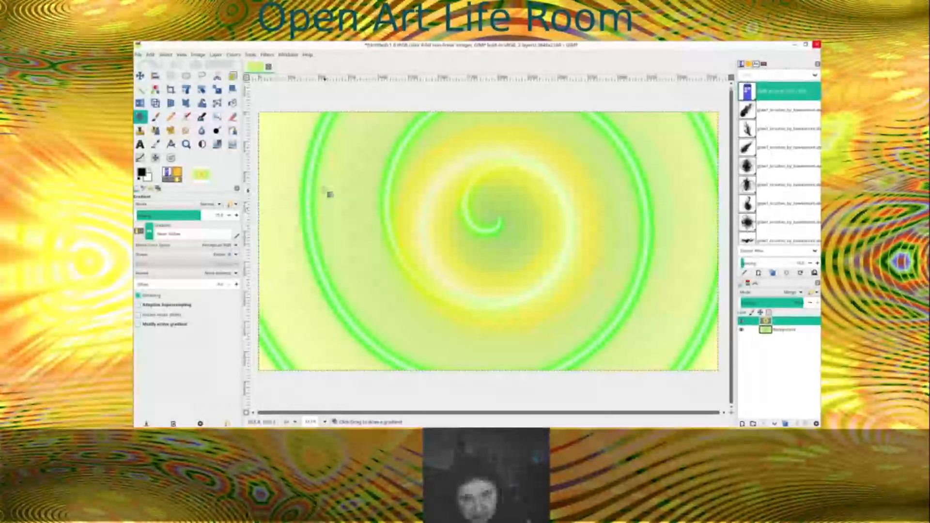
- Apply the Kaleidoscope distortion filter to layer 1 with its default settings
click(272, 57)
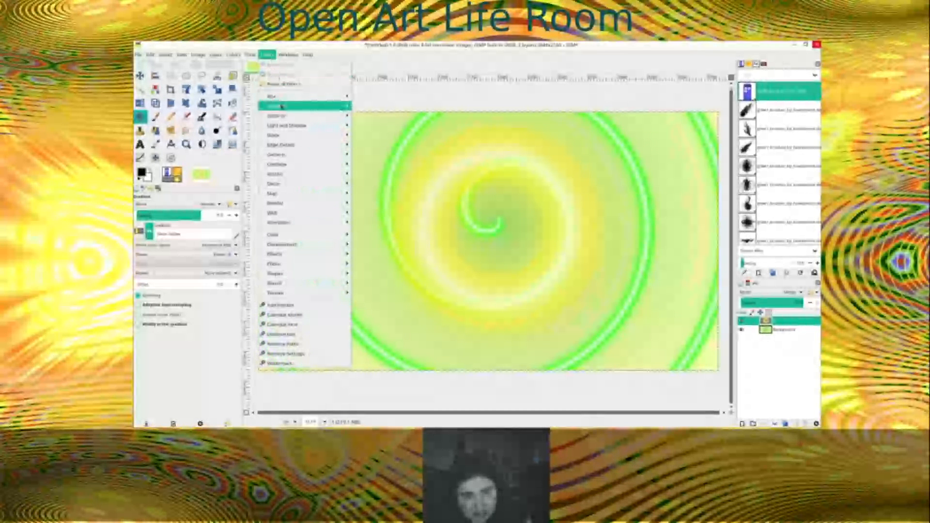
mouse_move(280, 117)
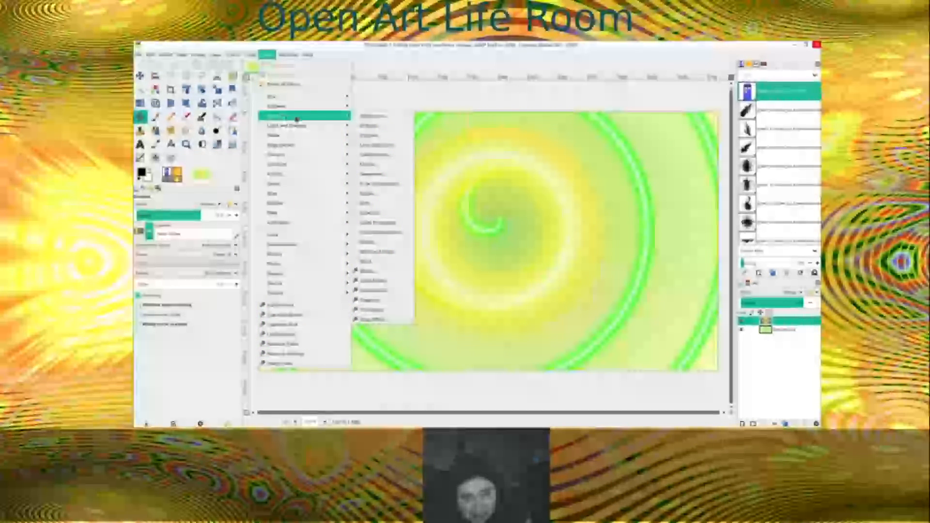
click(371, 154)
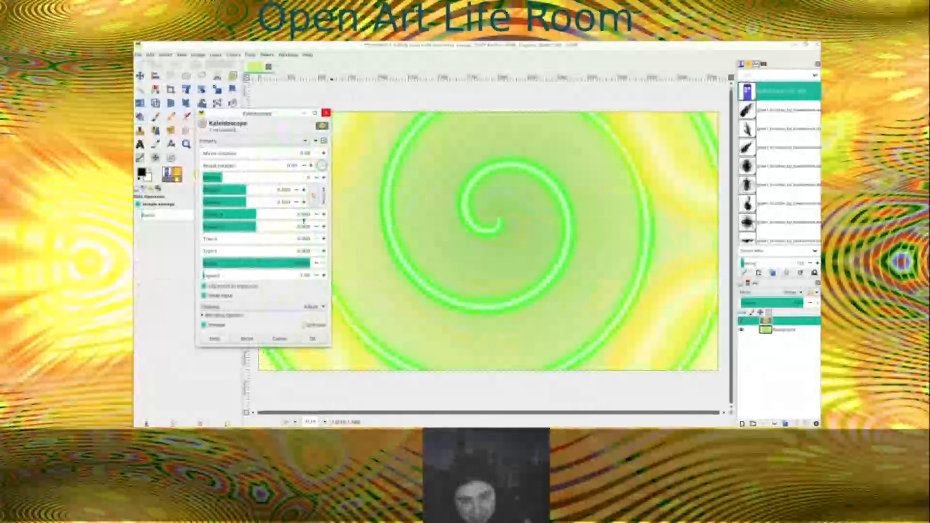
click(312, 339)
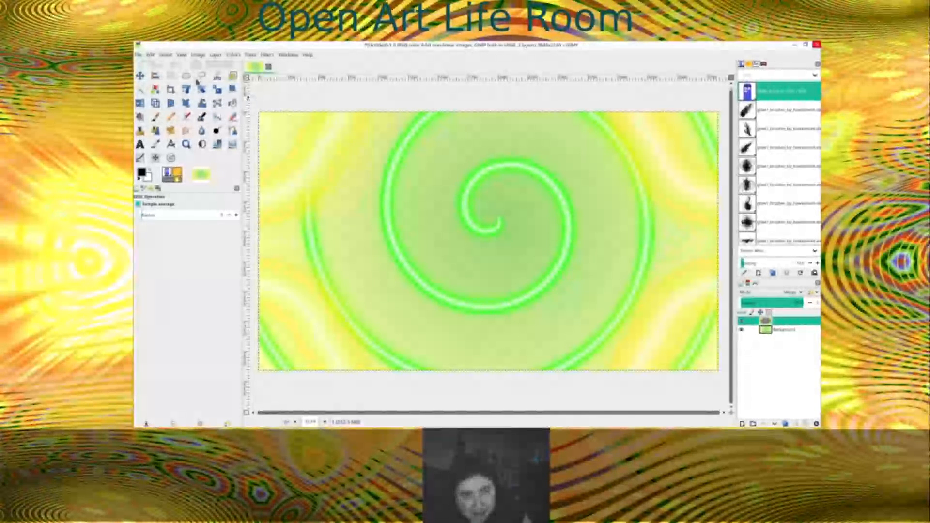
- Create a transparent full-size layer named 2 in Merge mode
click(216, 55)
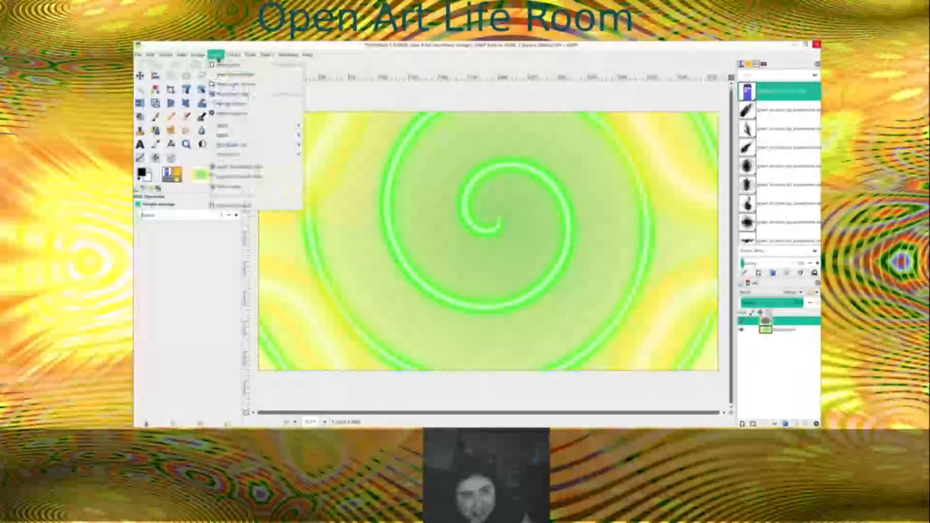
click(220, 64)
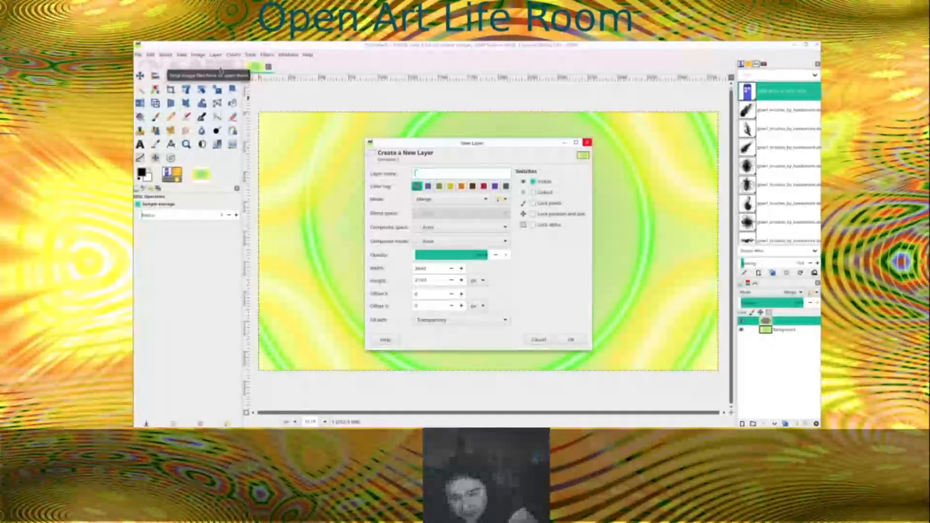
text(2)
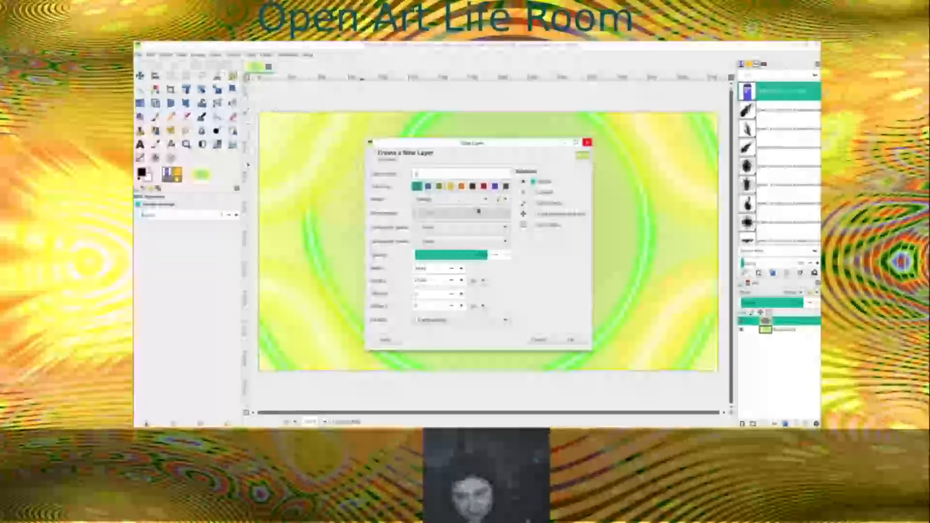
click(571, 341)
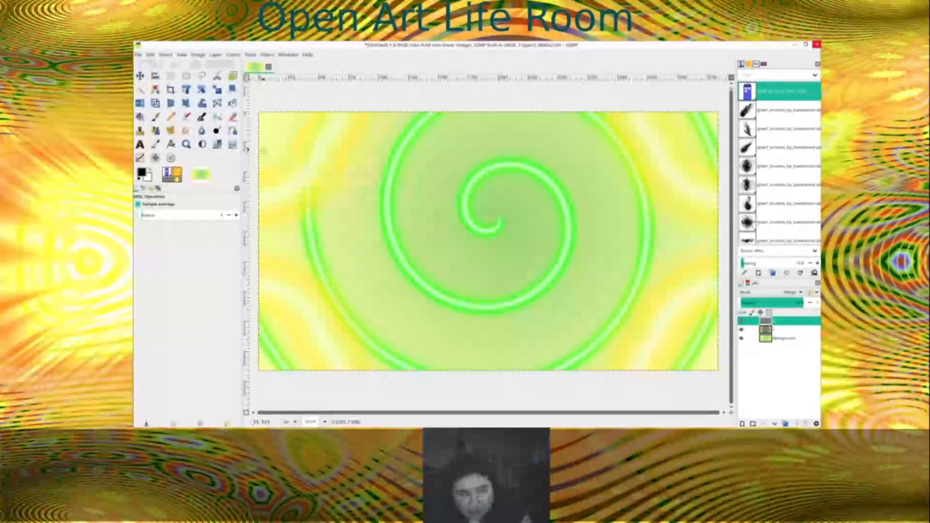
- Fill layer 2 with a clockwise spiral Purples gradient at 50 opacity, from the canvas centre a short way down-left
click(144, 119)
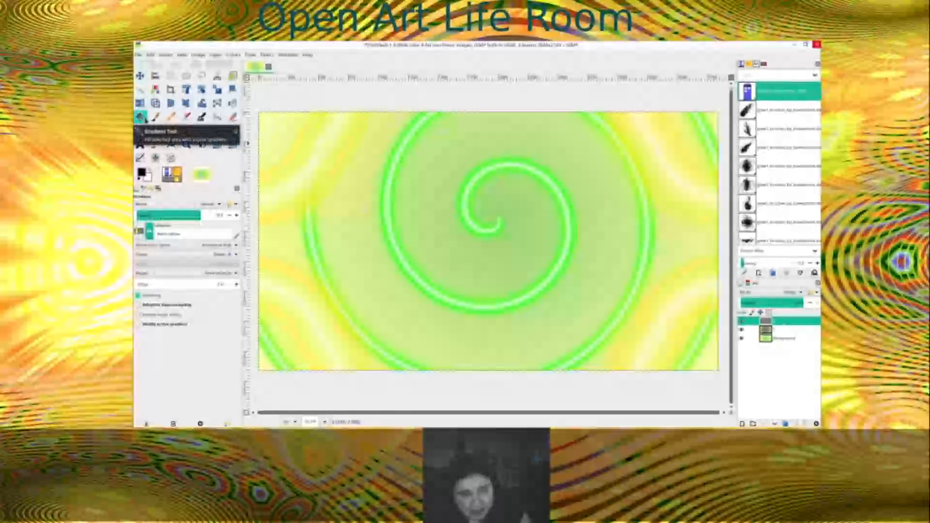
click(141, 232)
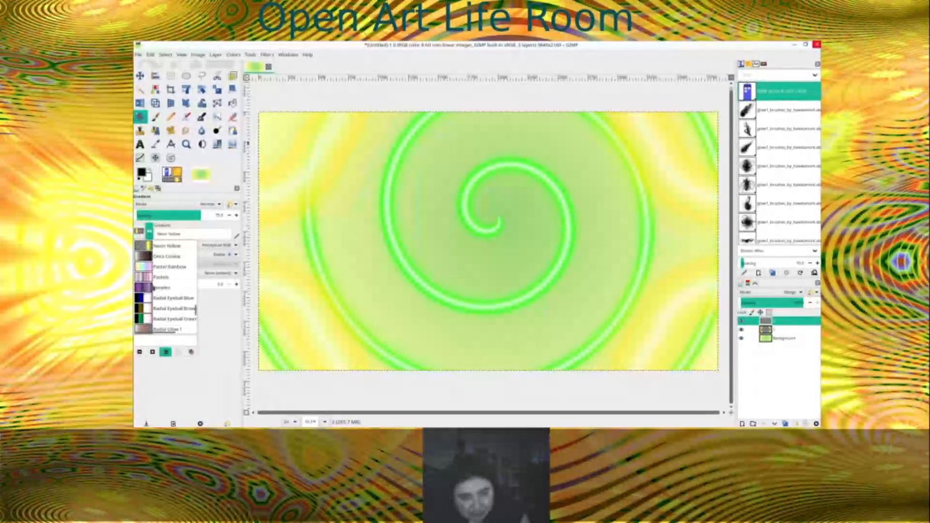
click(145, 288)
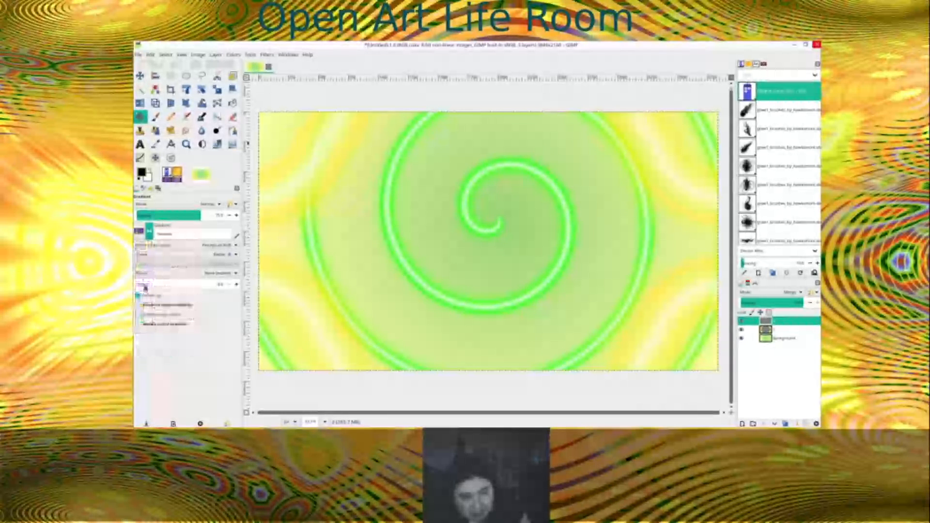
click(170, 256)
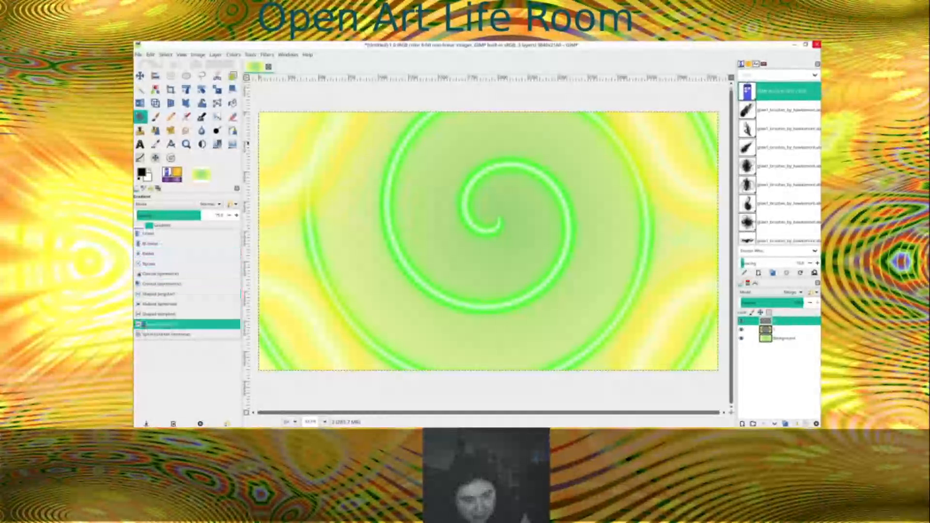
click(142, 325)
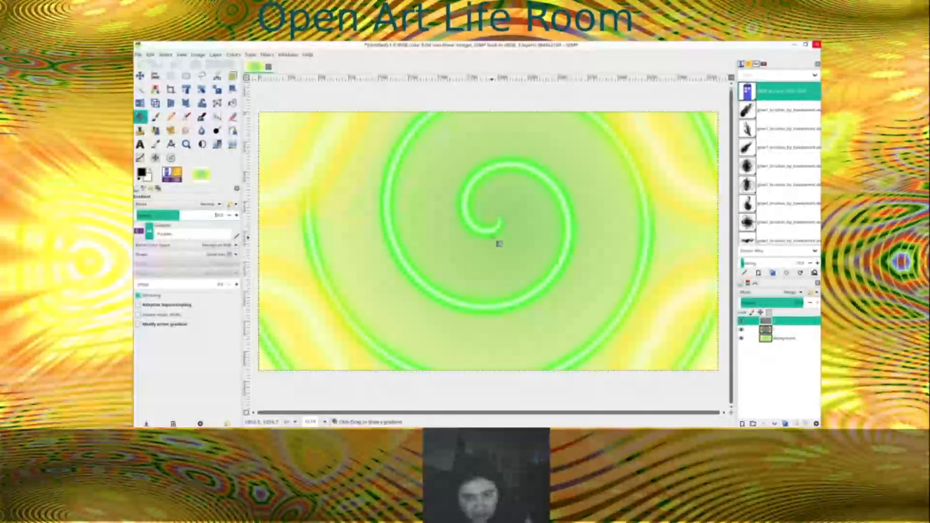
drag(499, 226, 455, 296)
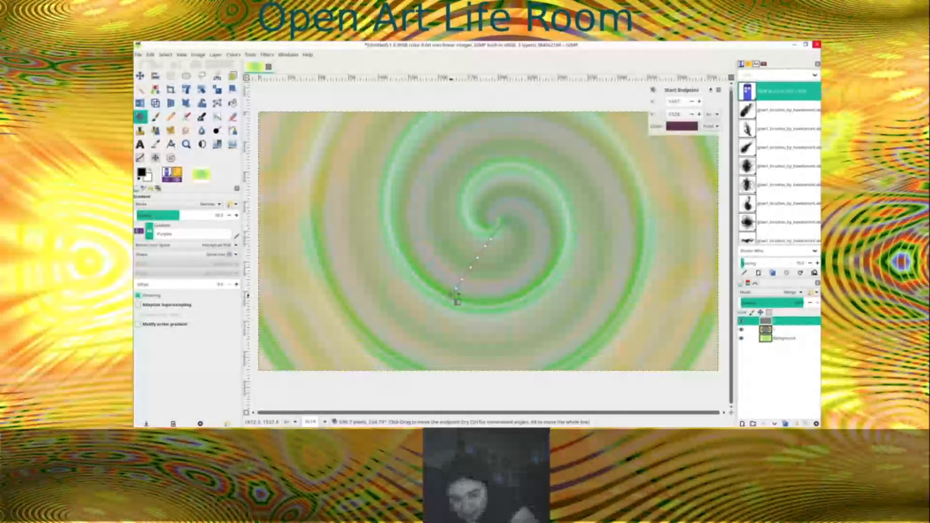
key(Return)
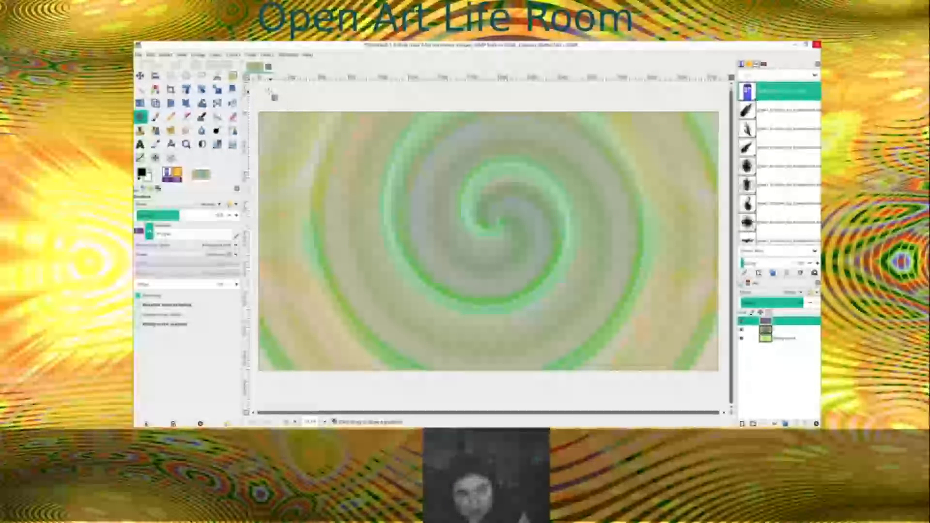
- Apply the Waves distortion filter to layer 2 with the amplitude raised to about half of its range
click(264, 55)
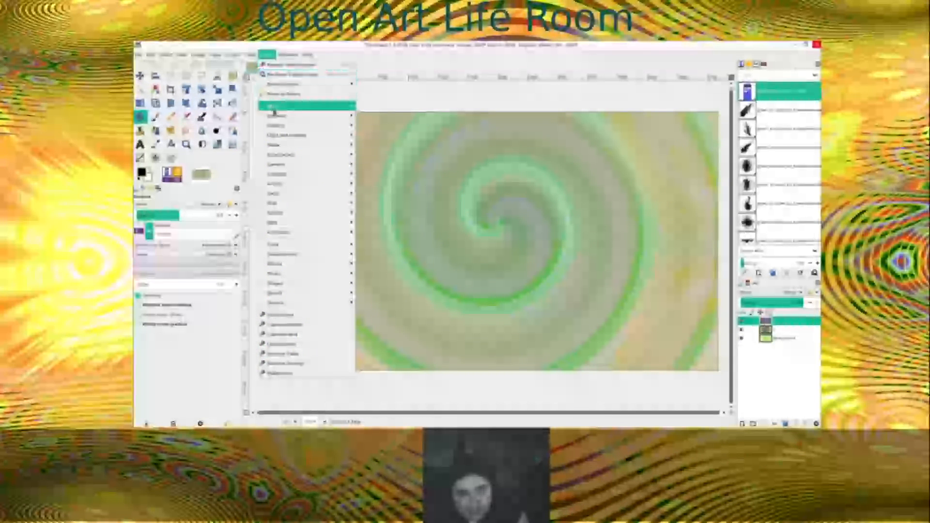
mouse_move(279, 128)
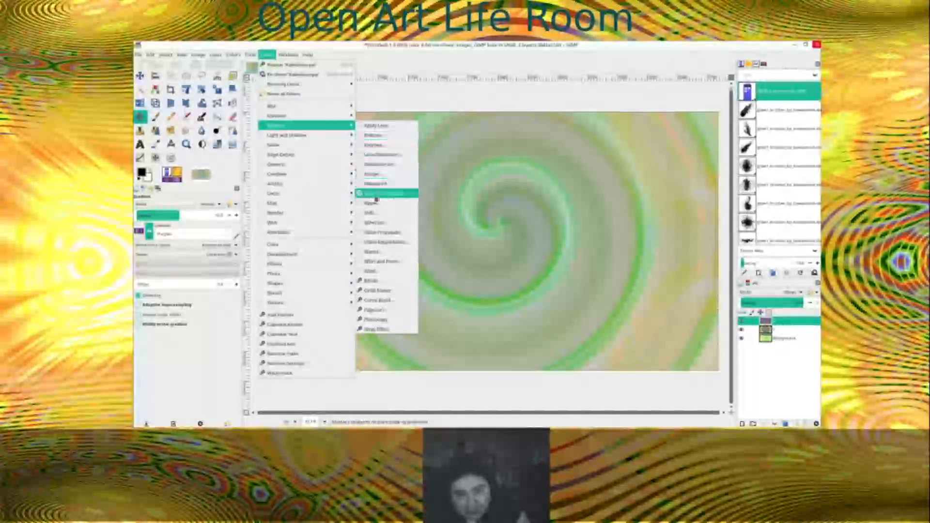
click(372, 252)
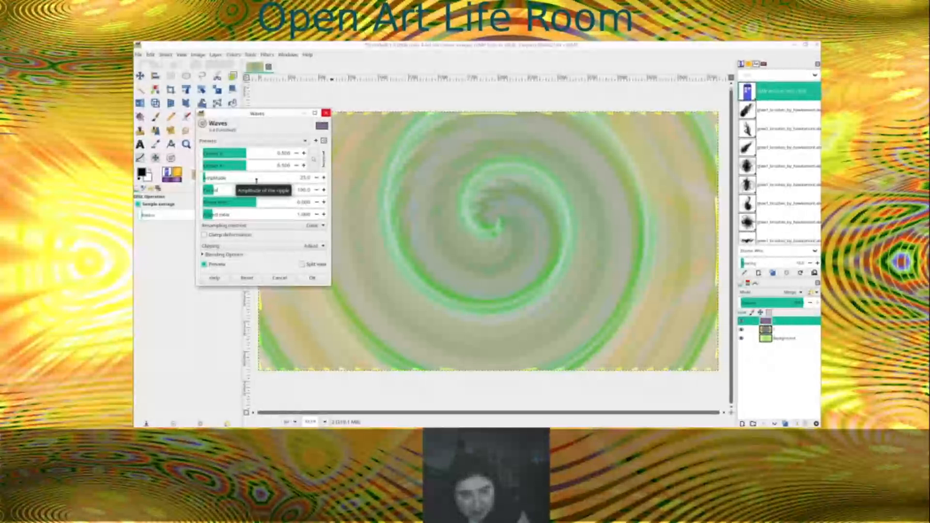
click(256, 178)
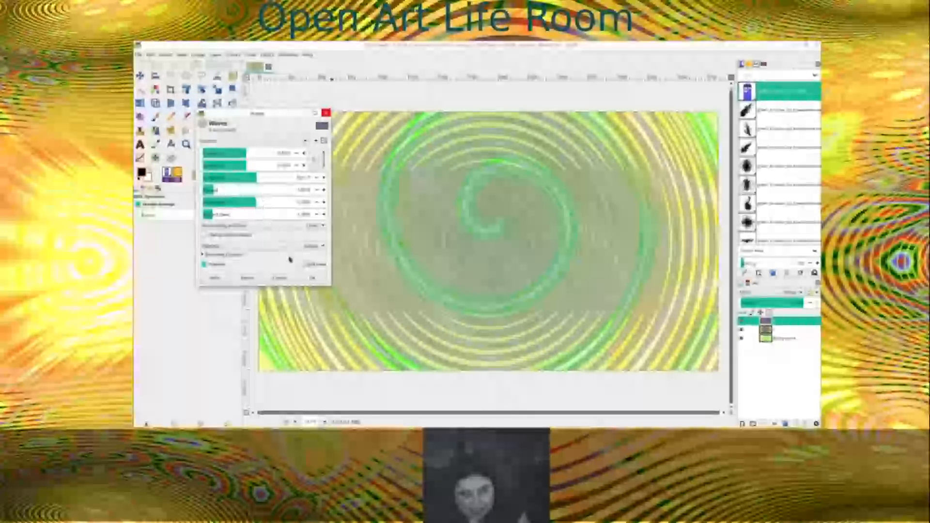
click(310, 280)
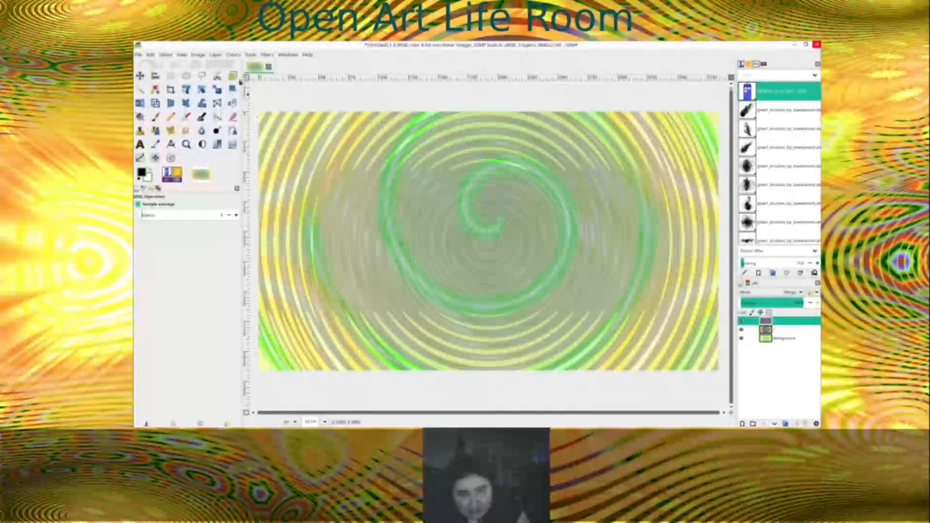
- Apply the Kaleidoscope filter with default settings to layer 2 and move that layer below layer 1
click(267, 55)
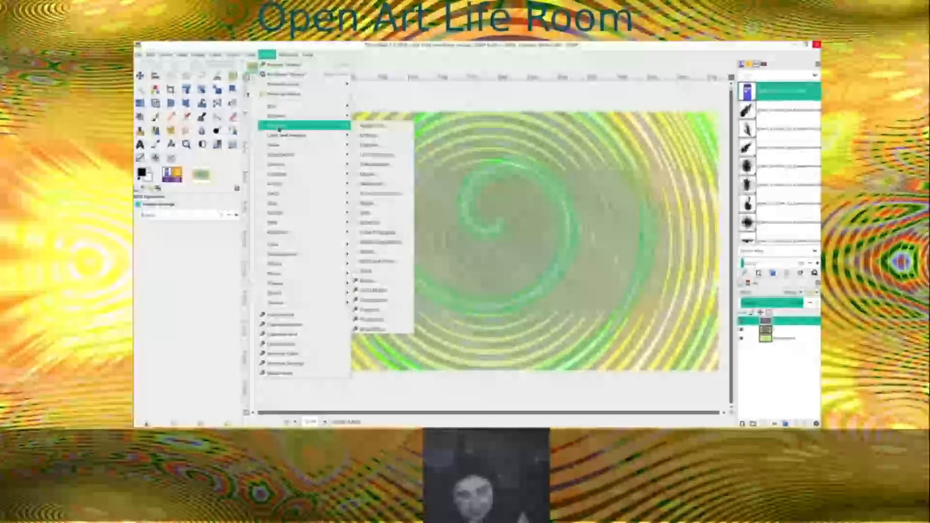
click(377, 166)
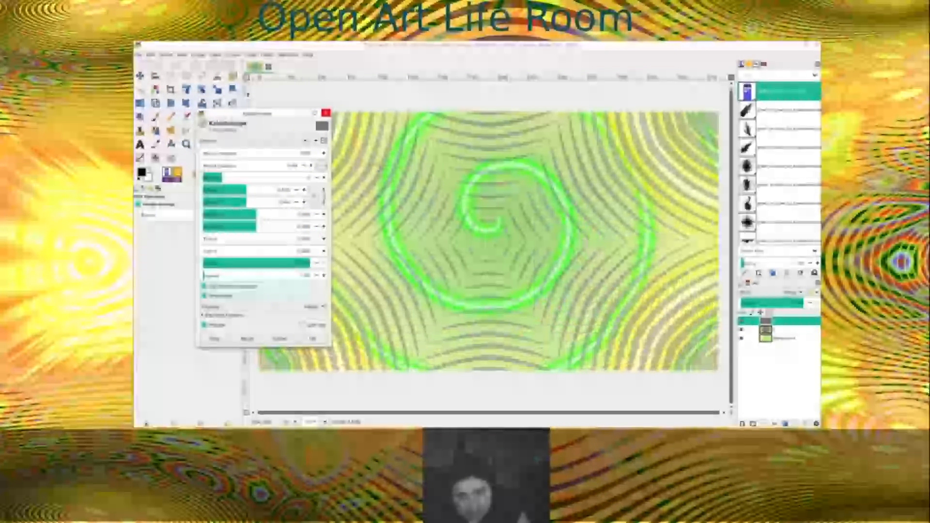
click(313, 339)
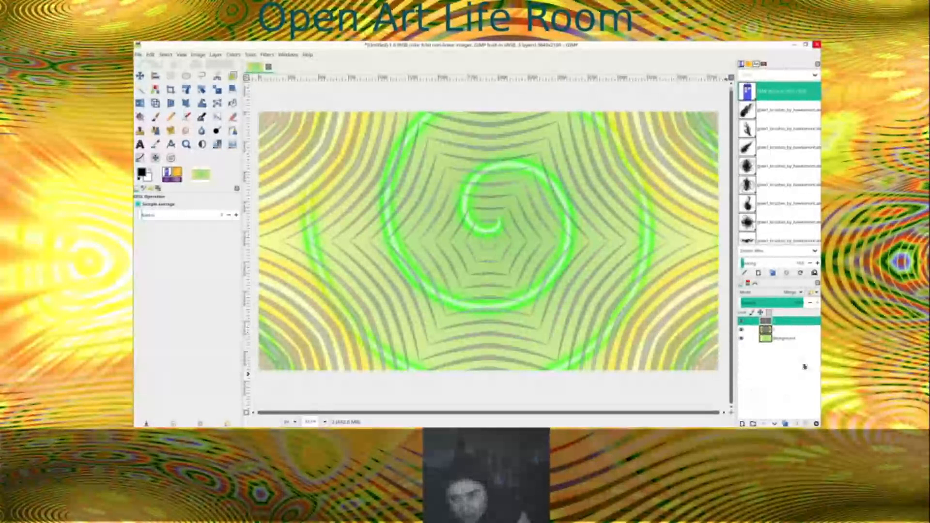
mouse_move(765, 321)
mouse_down()
mouse_move(777, 333)
mouse_move(768, 336)
mouse_up()
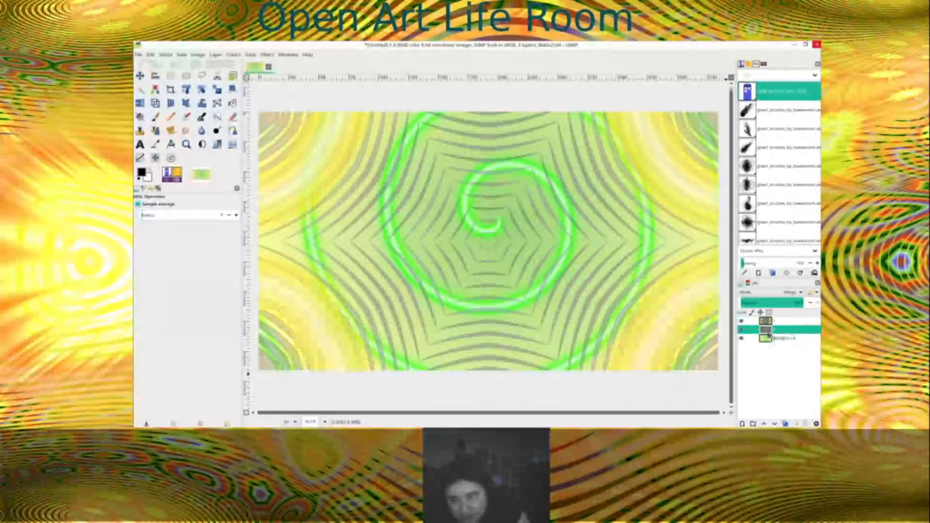